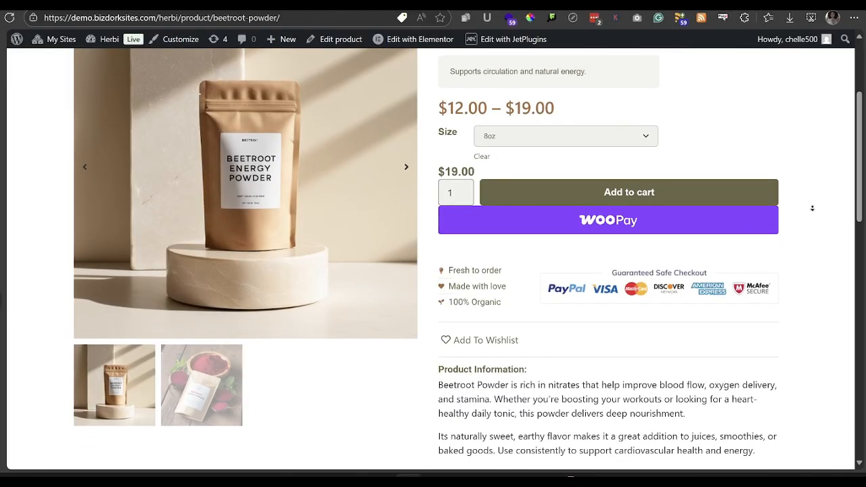
- Add the Beetroot Powder product to the wishlist and open the wishlist page
middle_click(812, 208)
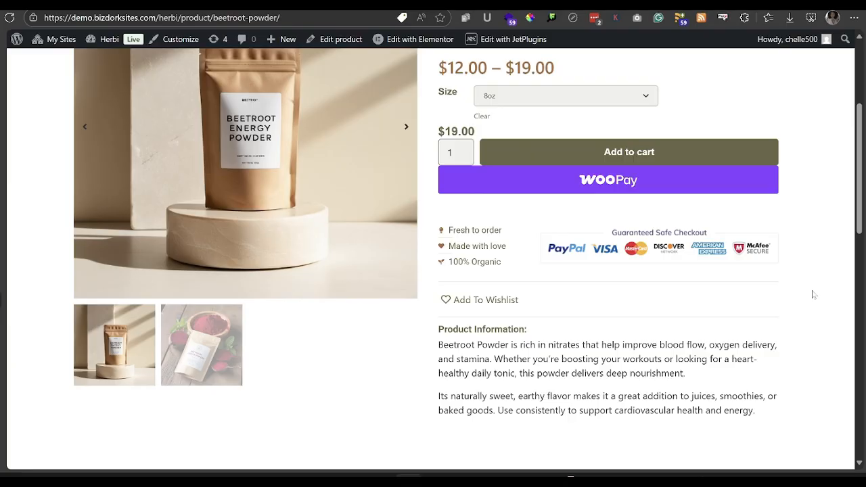
scroll(812, 294, up, 2)
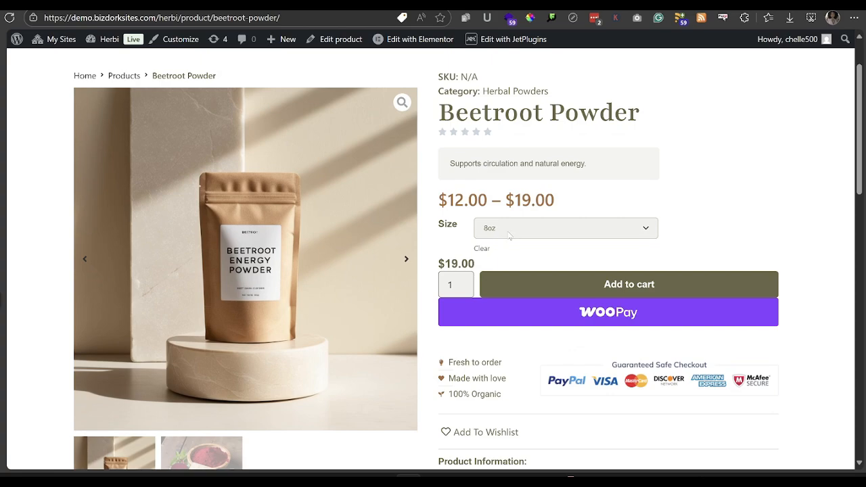
middle_click(802, 199)
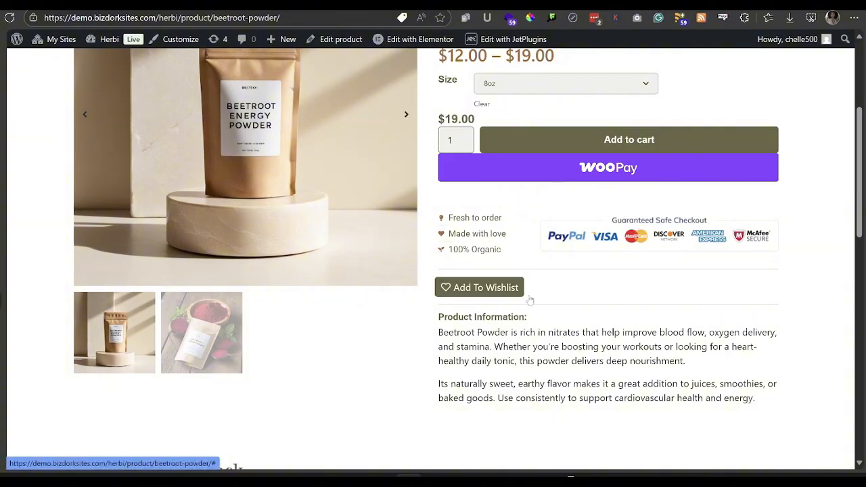
click(467, 290)
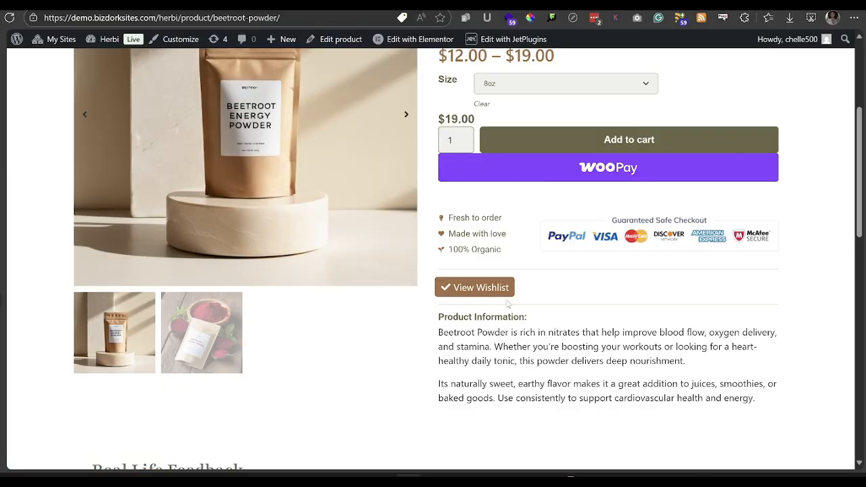
scroll(801, 247, up, 1)
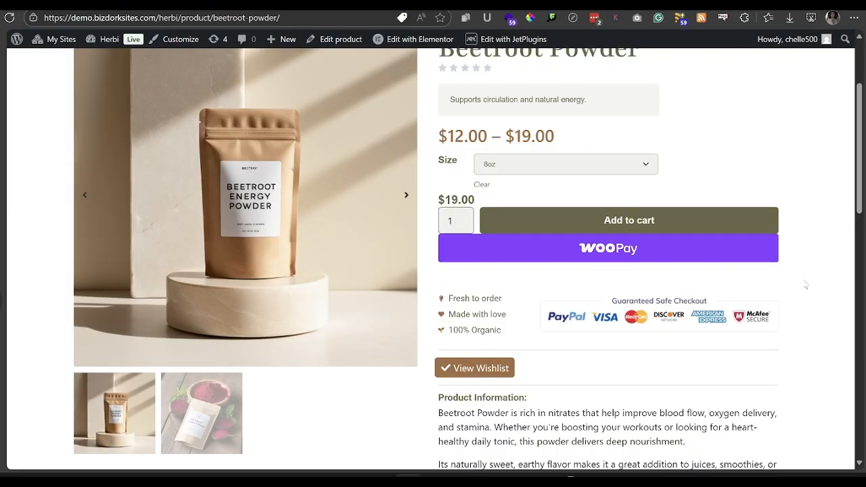
scroll(805, 301, down, 1)
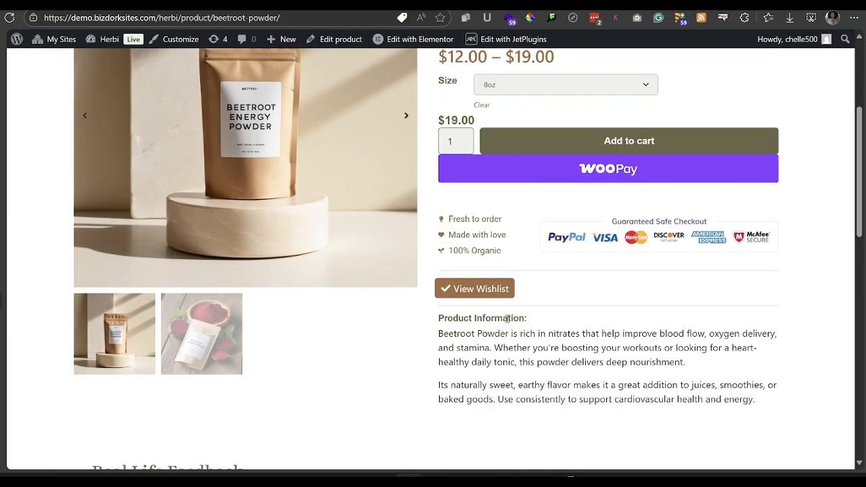
click(473, 289)
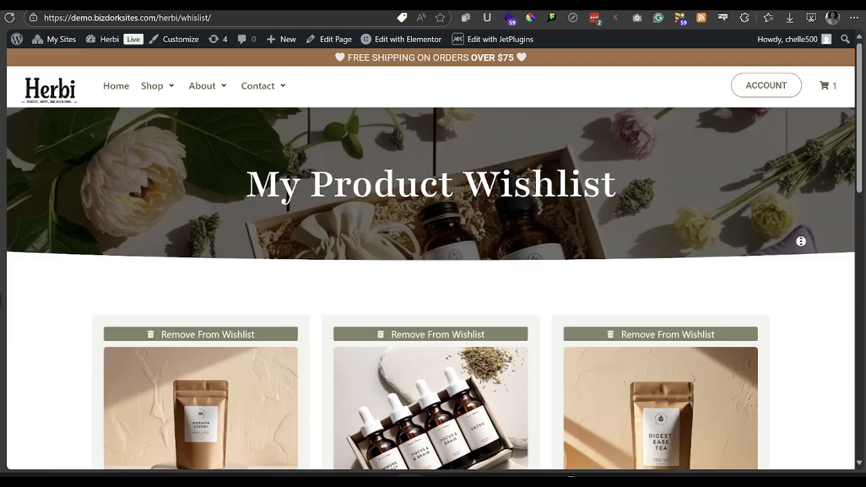
- Look through the wishlist products and remove Beetroot Powder from the wishlist
middle_click(804, 268)
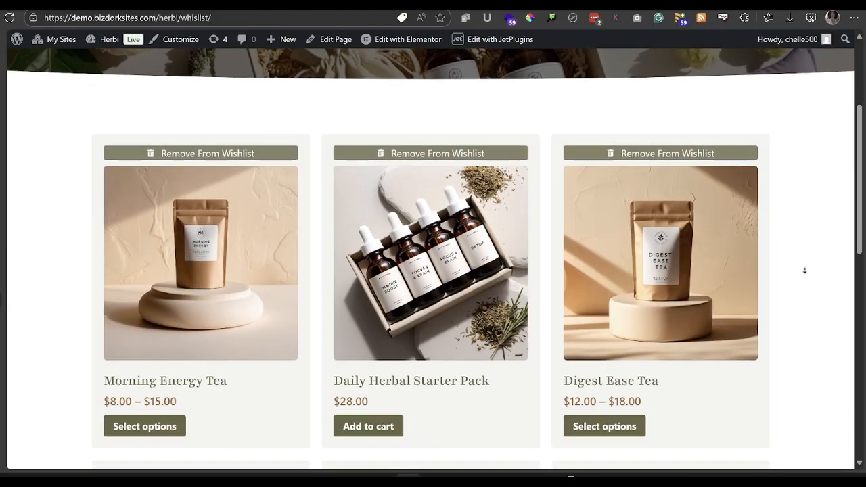
middle_click(804, 271)
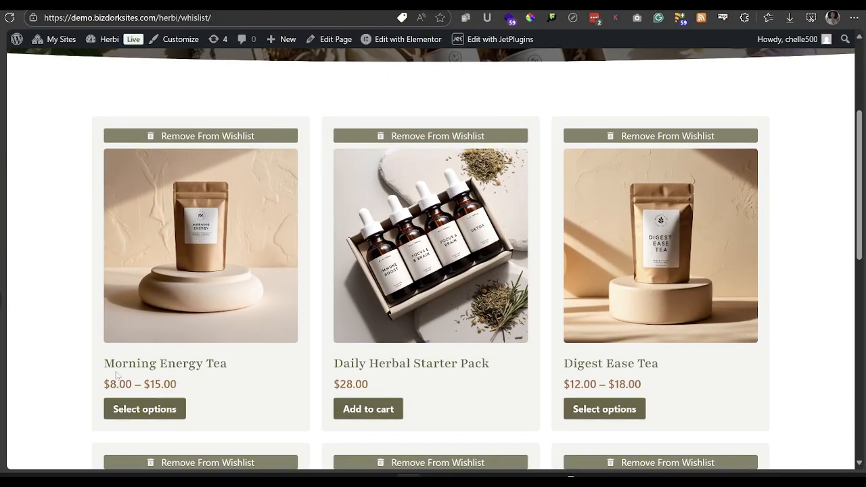
middle_click(802, 290)
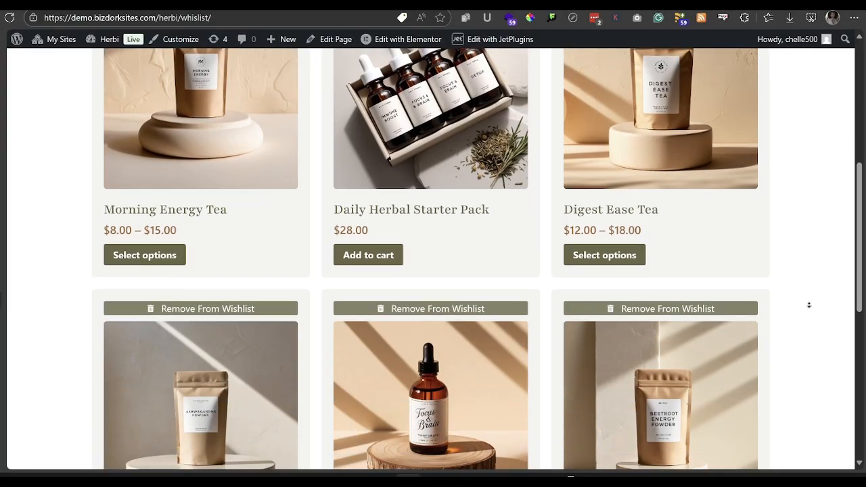
middle_click(798, 300)
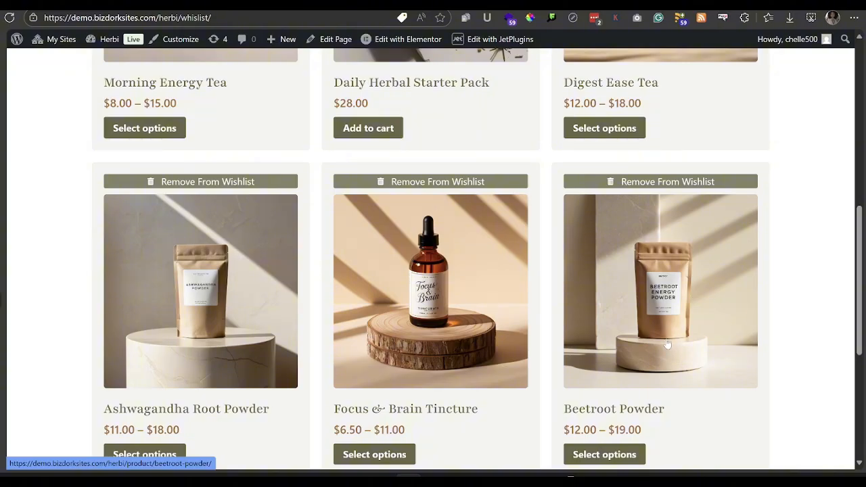
click(629, 186)
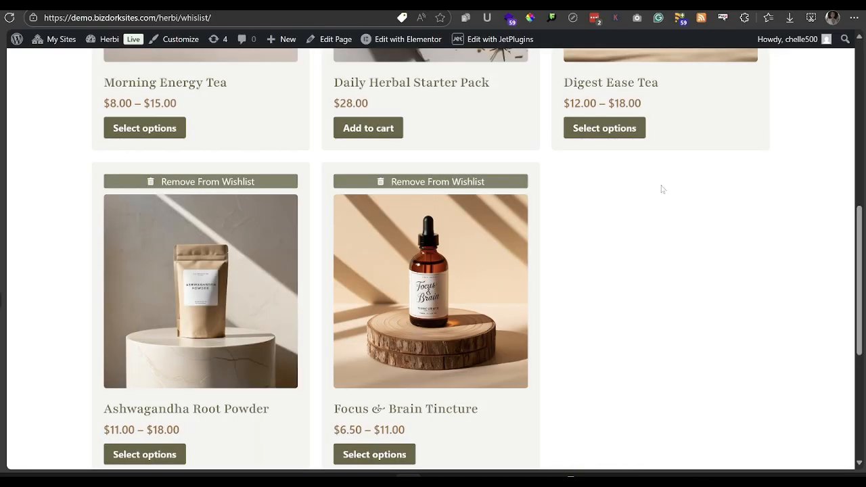
scroll(851, 288, up, 5)
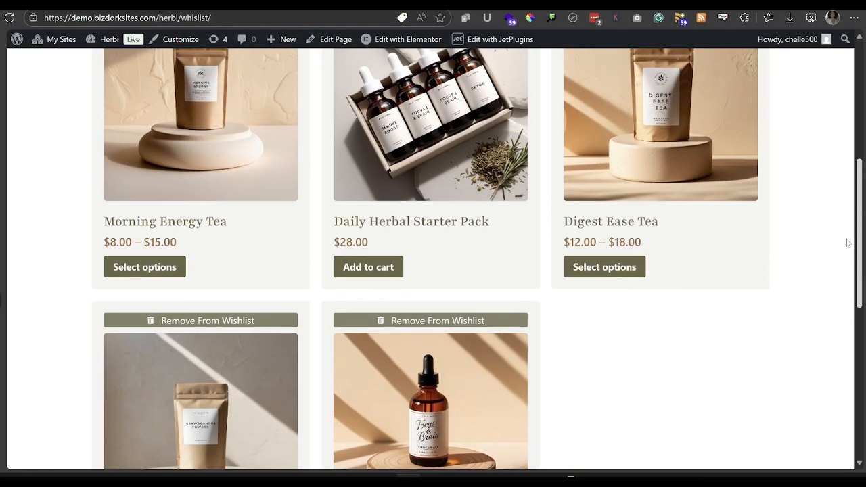
scroll(837, 199, down, 4)
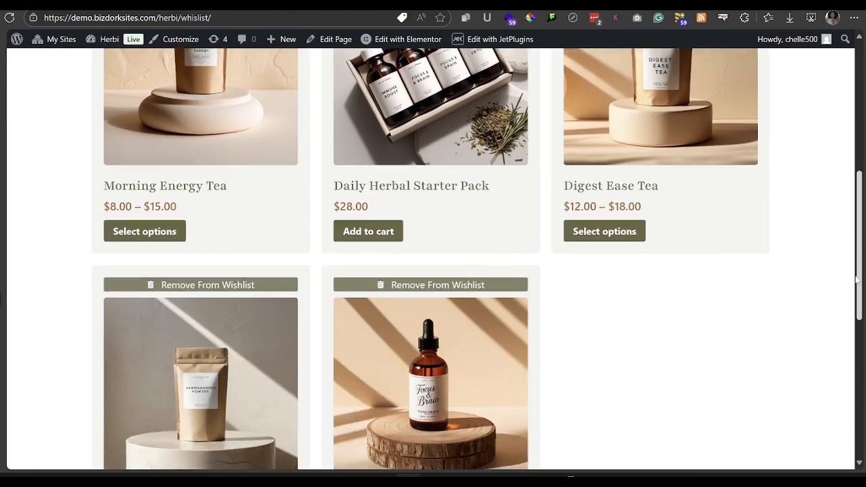
scroll(846, 203, up, 3)
scroll(849, 205, up, 3)
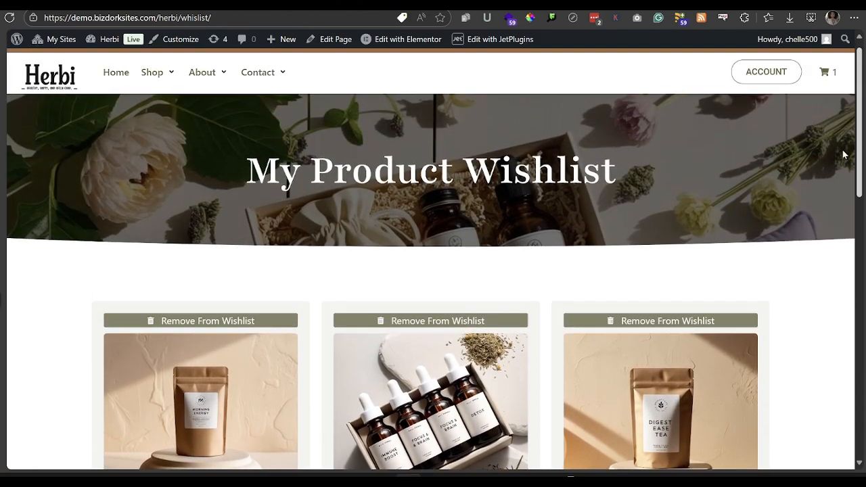
scroll(795, 246, up, 1)
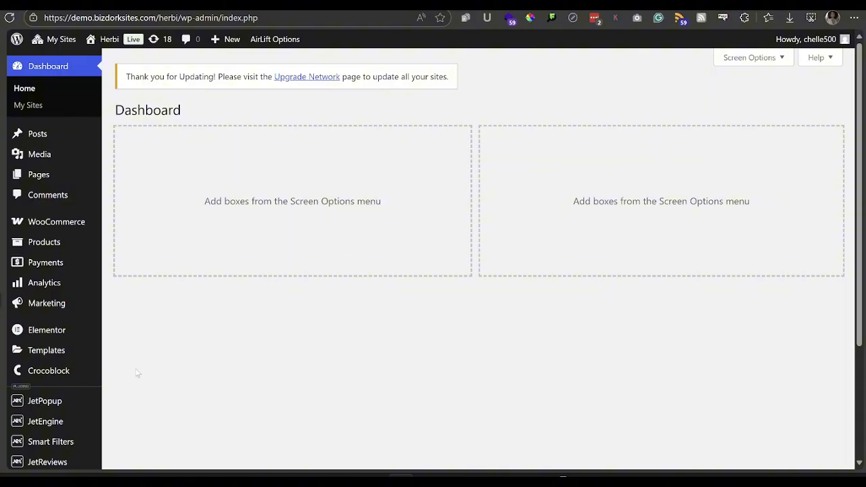
mouse_move(63, 372)
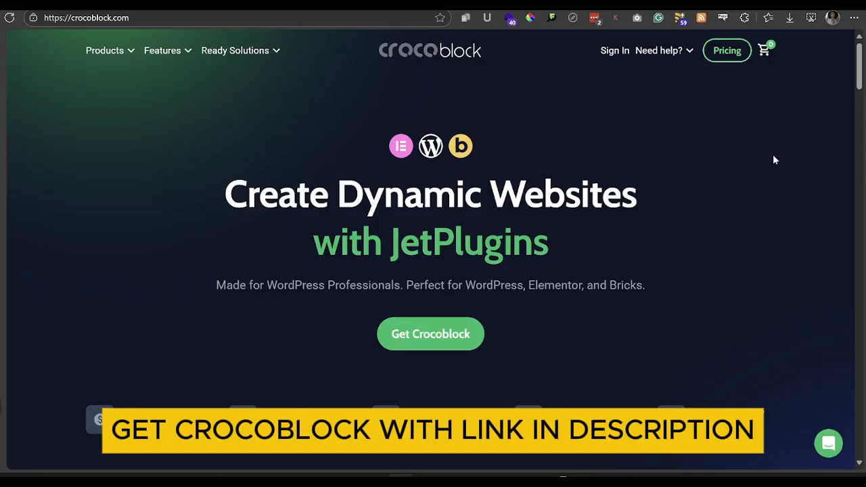
middle_click(767, 148)
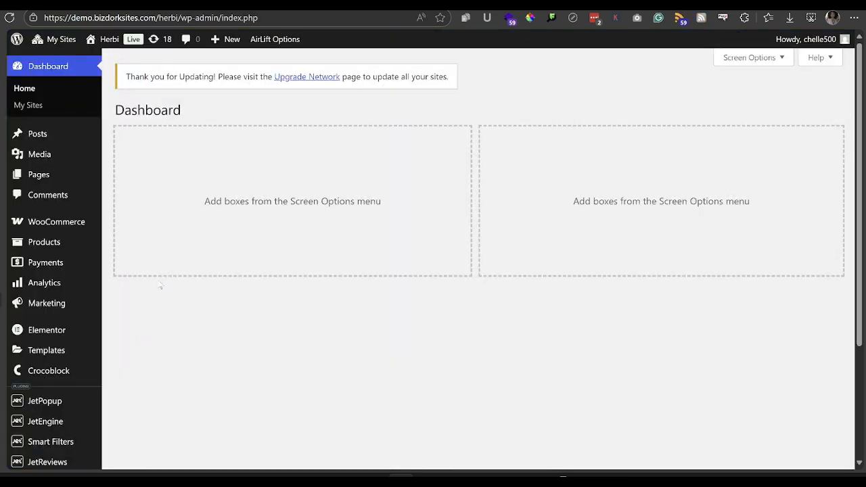
- Open Crocoblock's Update & Installation page and examine the installed JetPlugins, including JetWooBuilder and JetCompare&Wishlist
mouse_move(60, 374)
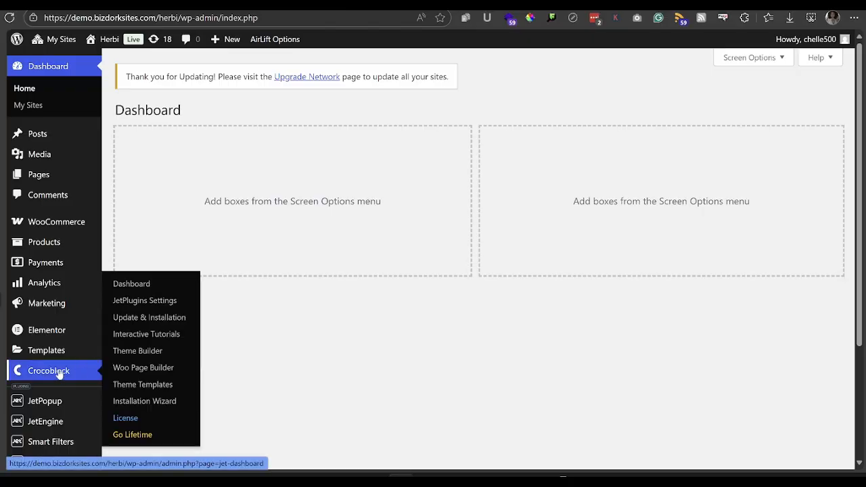
click(146, 319)
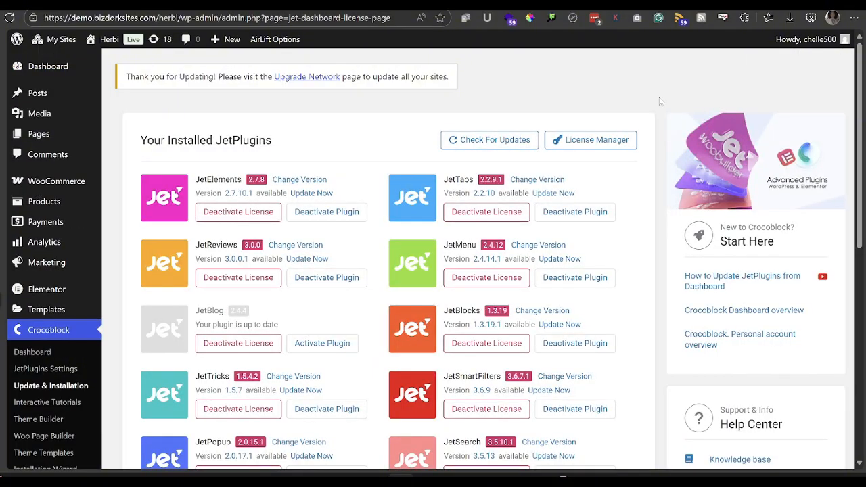
middle_click(659, 103)
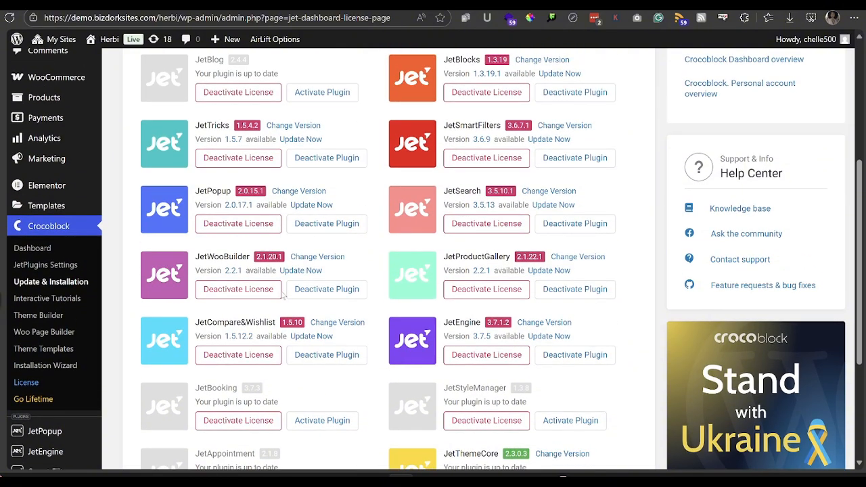
middle_click(659, 160)
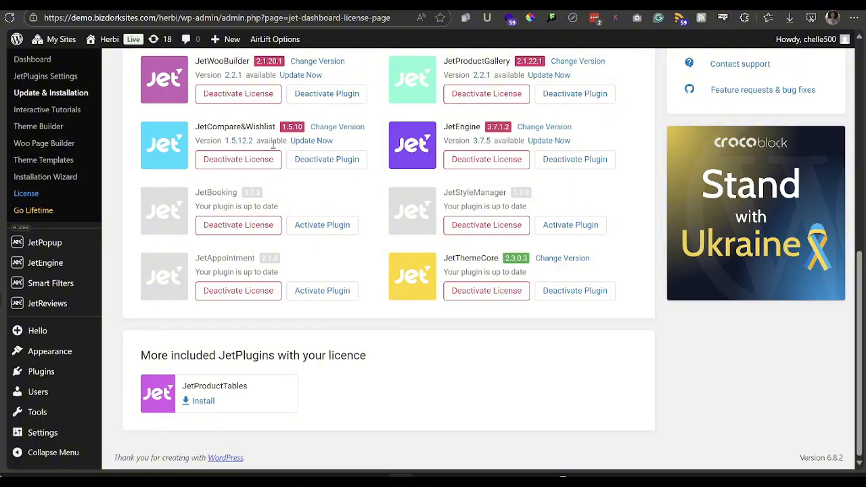
scroll(273, 145, up, 10)
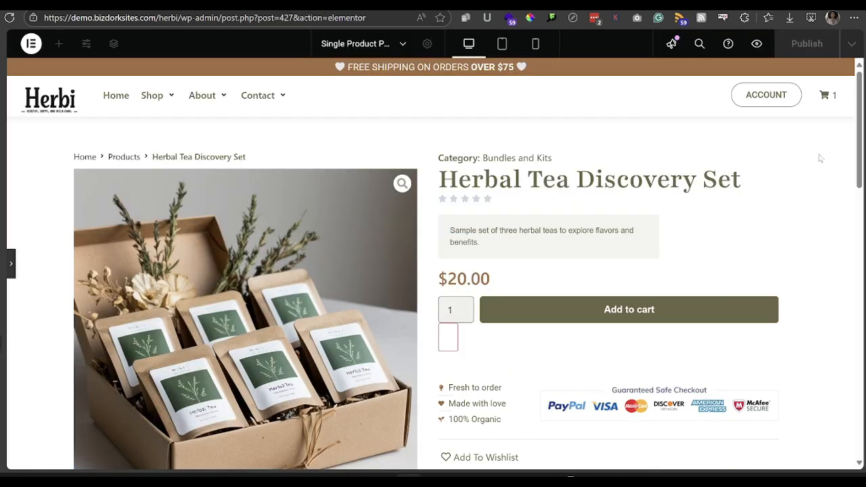
- Open the settings of the existing Add To Wishlist button in the Single Product template
scroll(823, 196, down, 2)
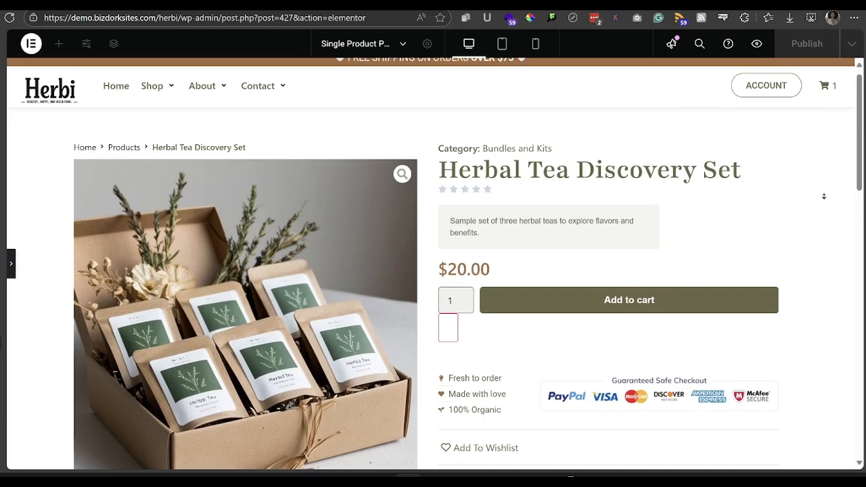
scroll(823, 195, down, 3)
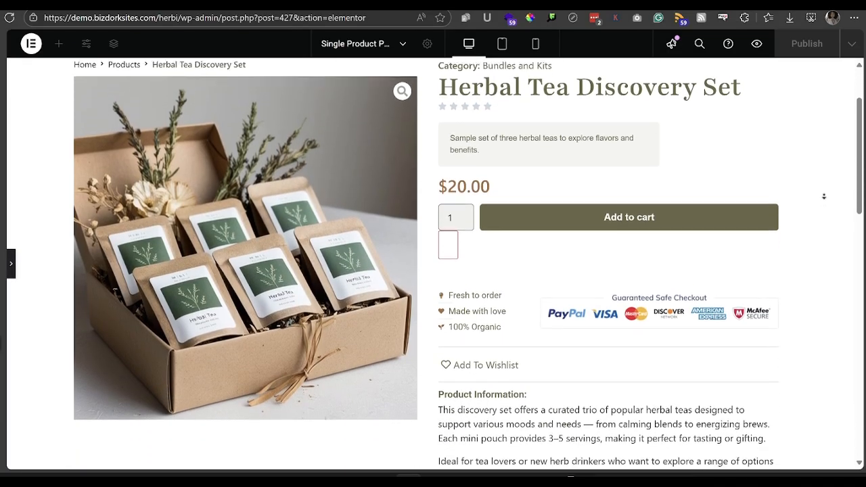
scroll(823, 195, down, 3)
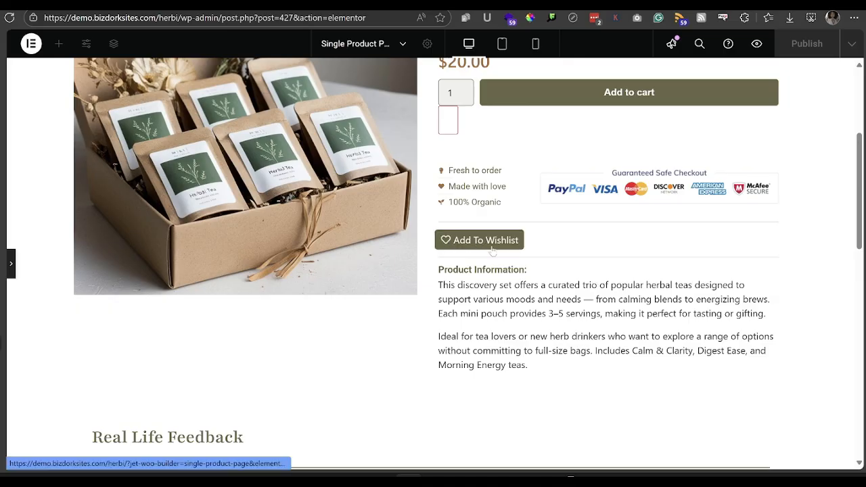
click(10, 263)
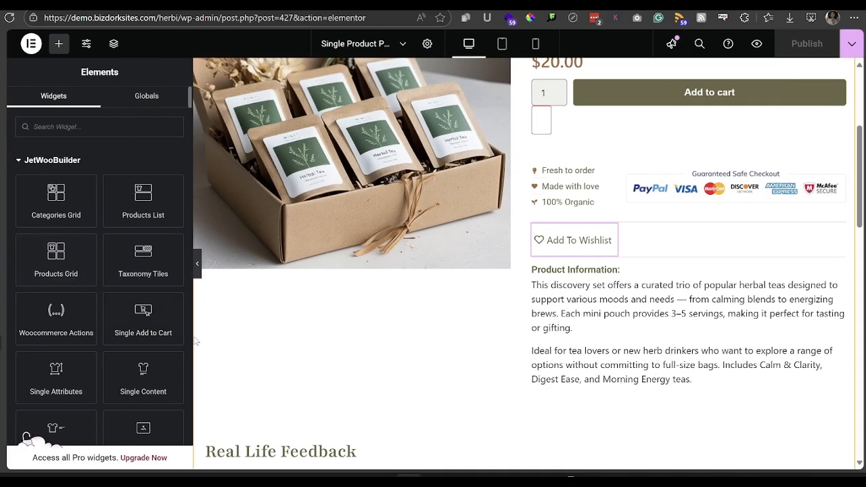
click(610, 231)
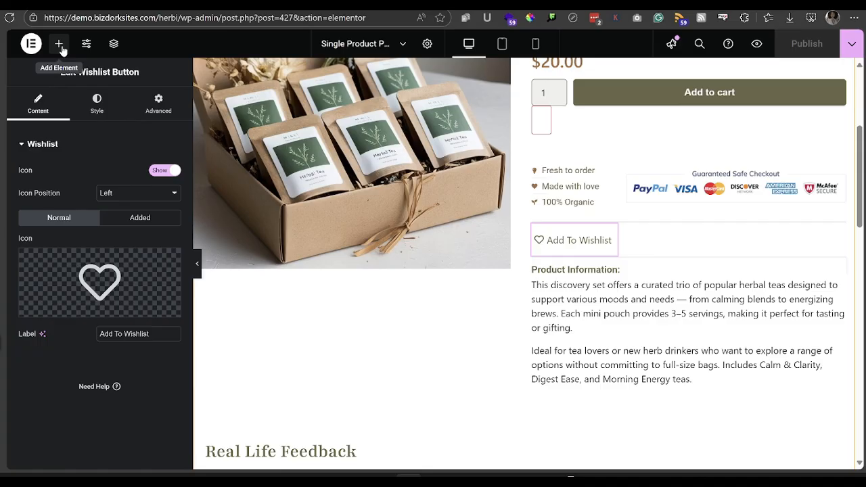
- Find the Wishlist Button widget with the search "wish" and place it directly above the Product Information section
click(59, 45)
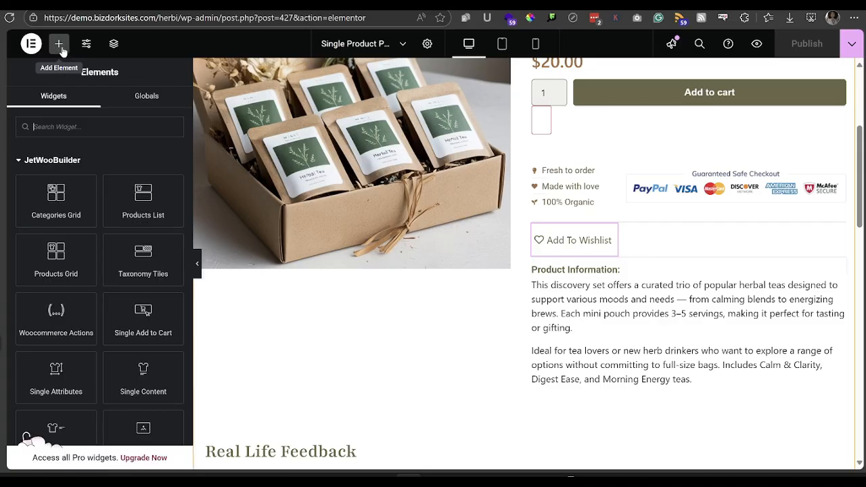
text(wish)
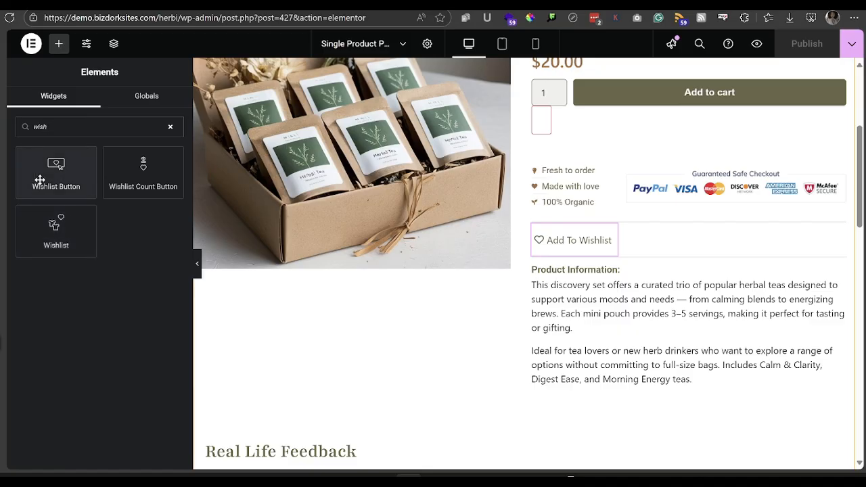
drag(56, 185, 597, 284)
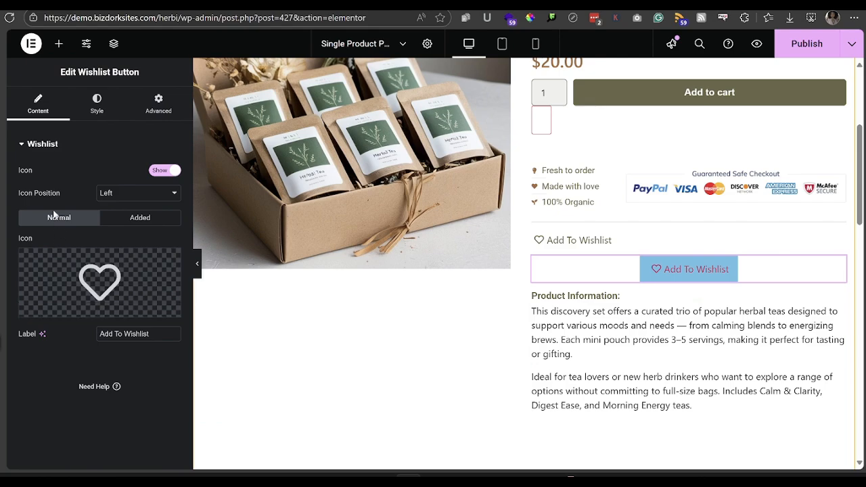
- Change the new wishlist button's normal-state label to "Add To LoveBasket"
mouse_move(70, 318)
drag(124, 334, 183, 334)
text(Love)
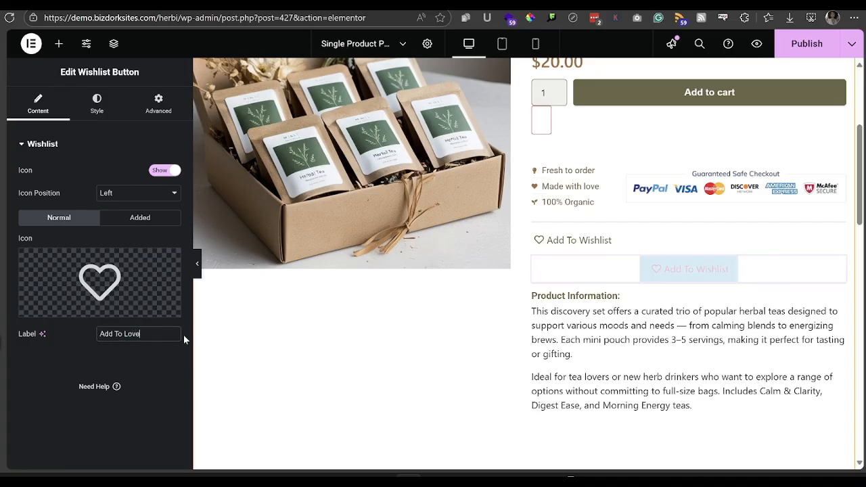
text(Basket)
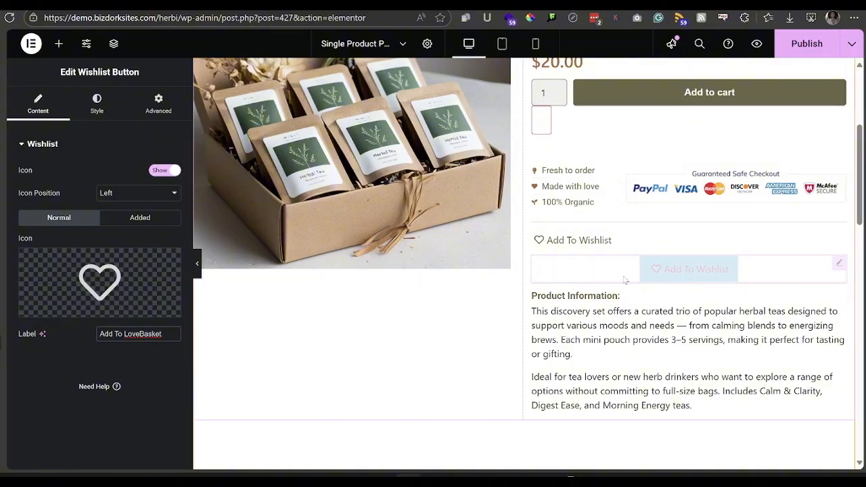
- Replace the Add To LoveBasket button's normal-state icon with the shopping basket icon, using the icon library search "basket"
mouse_move(163, 318)
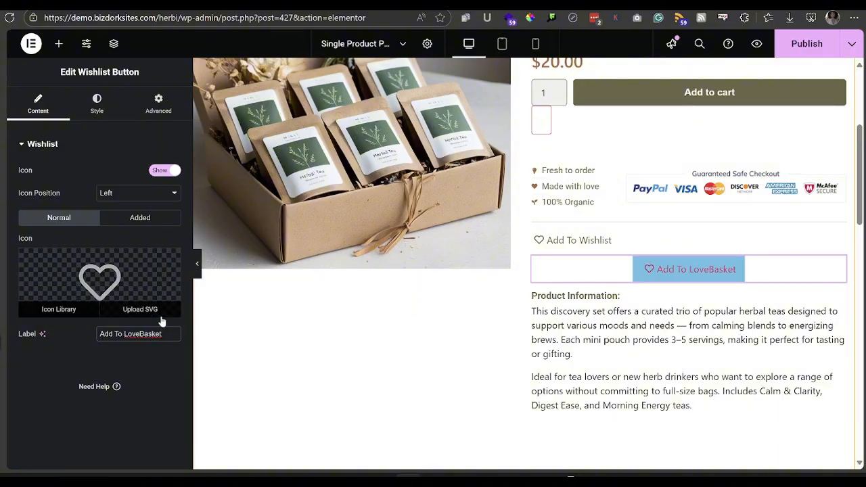
click(71, 284)
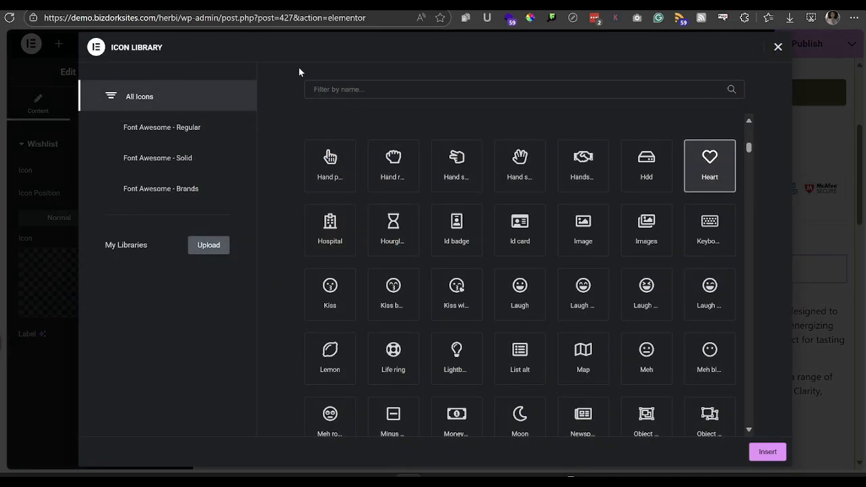
text(basket)
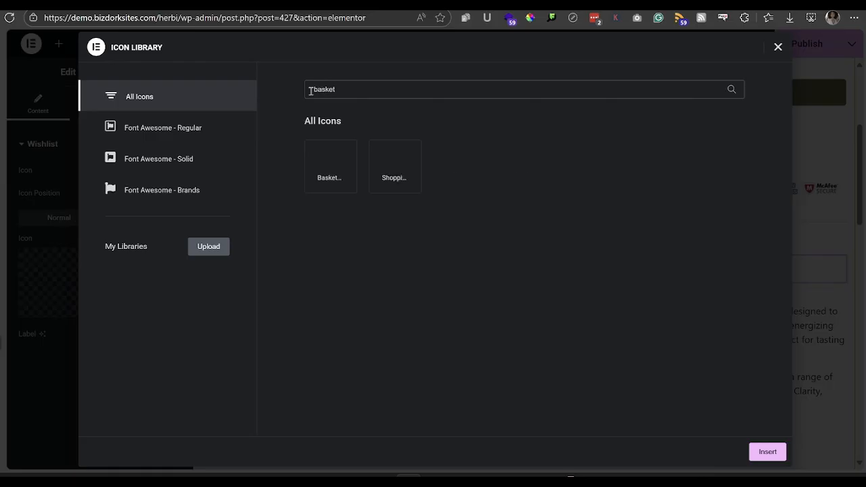
click(329, 169)
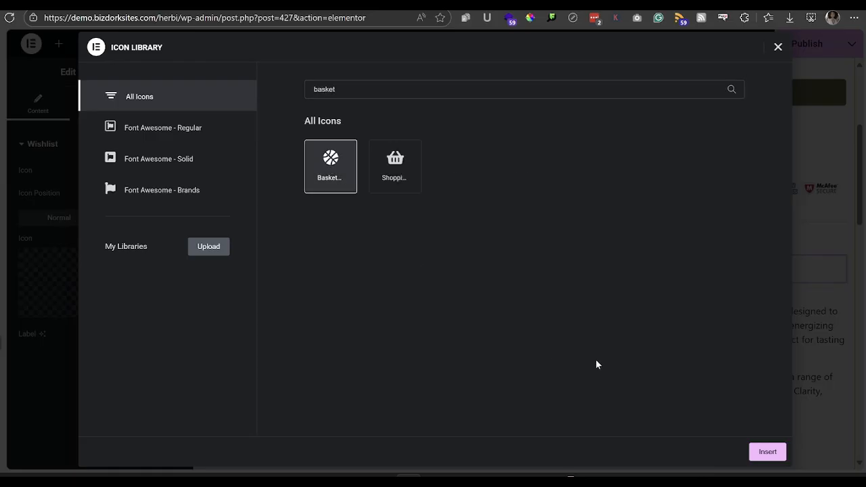
click(403, 169)
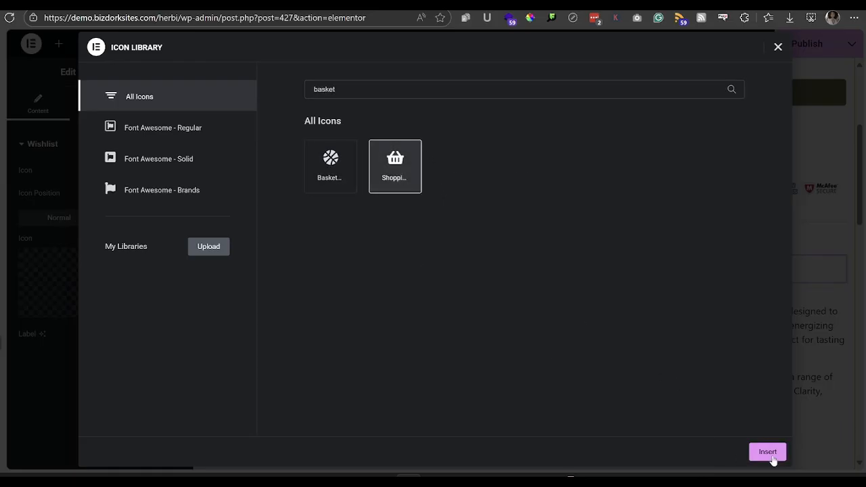
click(767, 451)
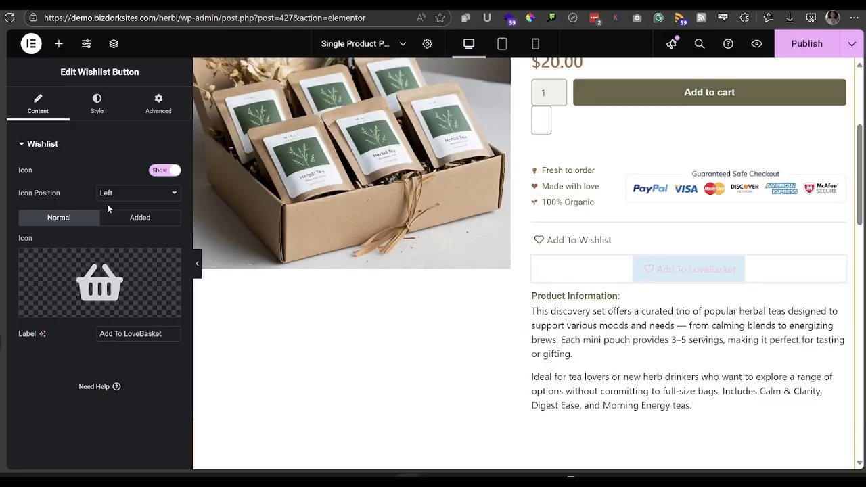
- Check the Add To LoveBasket button's Added-state content options and toggle its icon off and back on
click(143, 218)
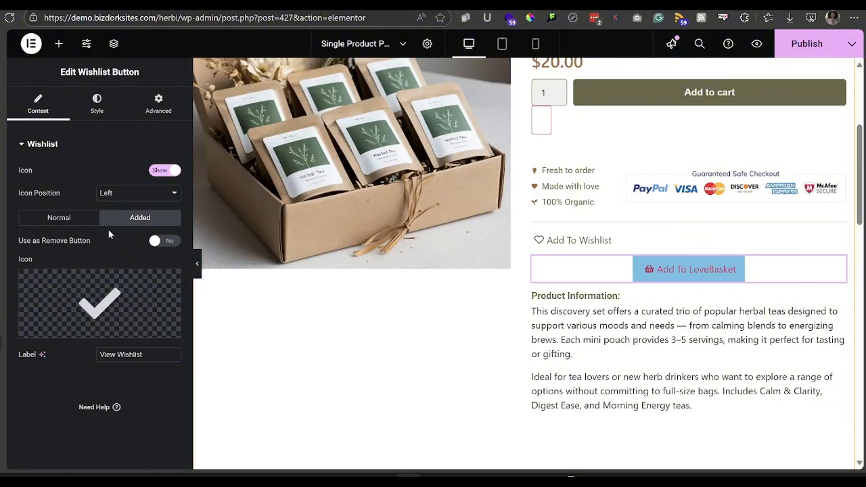
mouse_move(76, 325)
click(77, 218)
click(163, 171)
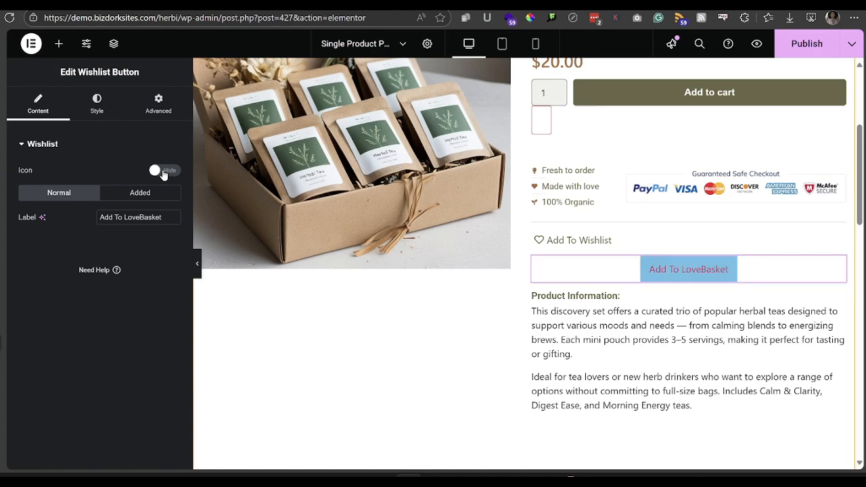
click(163, 172)
- Examine the style options of the Add To LoveBasket button, including colors, border, margin, padding and alignment
click(98, 105)
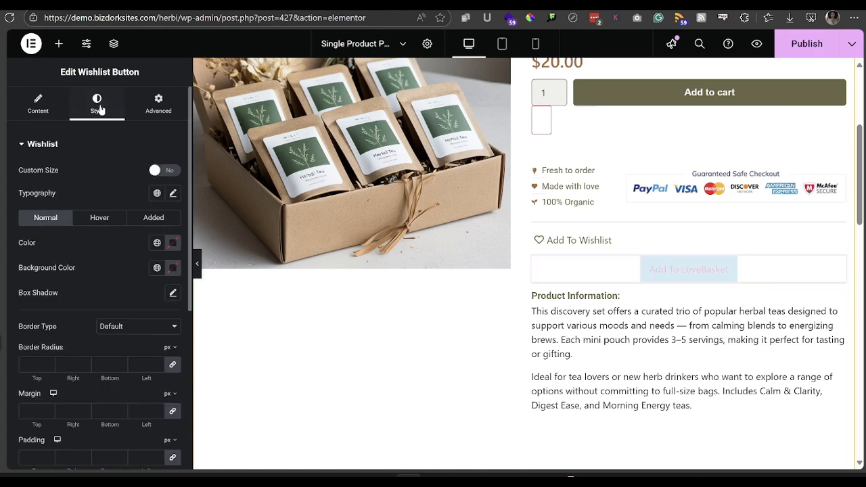
click(42, 145)
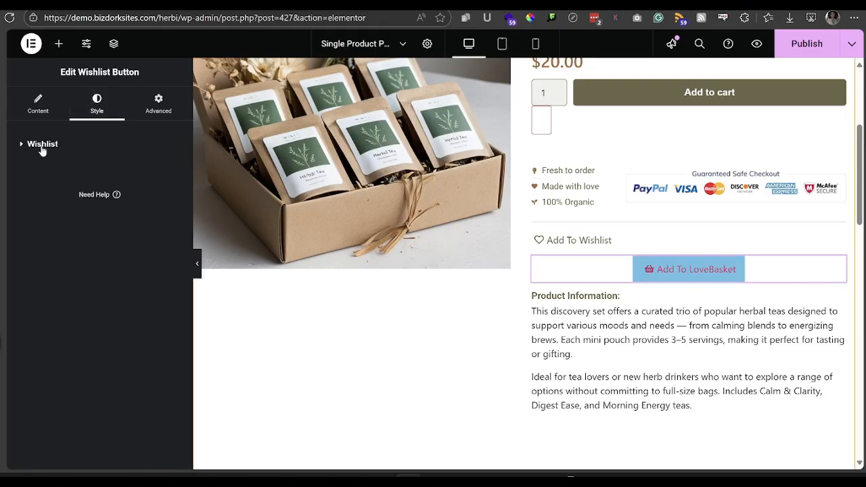
click(41, 145)
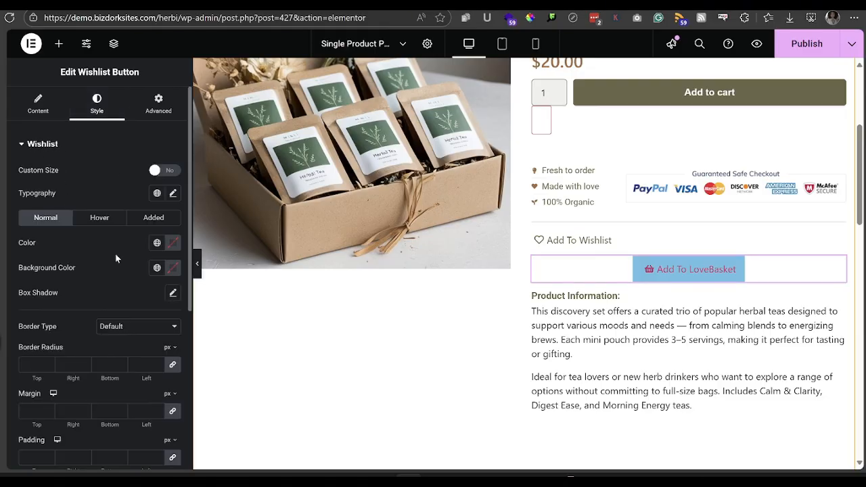
scroll(115, 258, down, 3)
scroll(109, 284, up, 2)
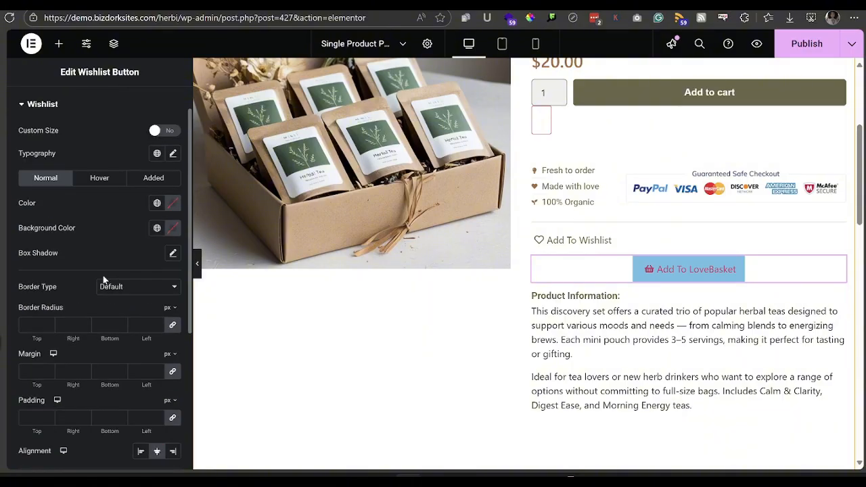
scroll(104, 279, up, 1)
- Examine the original Add To Wishlist button's style settings for the Normal, Hover and Added states, plus its spacing and icon options
click(559, 230)
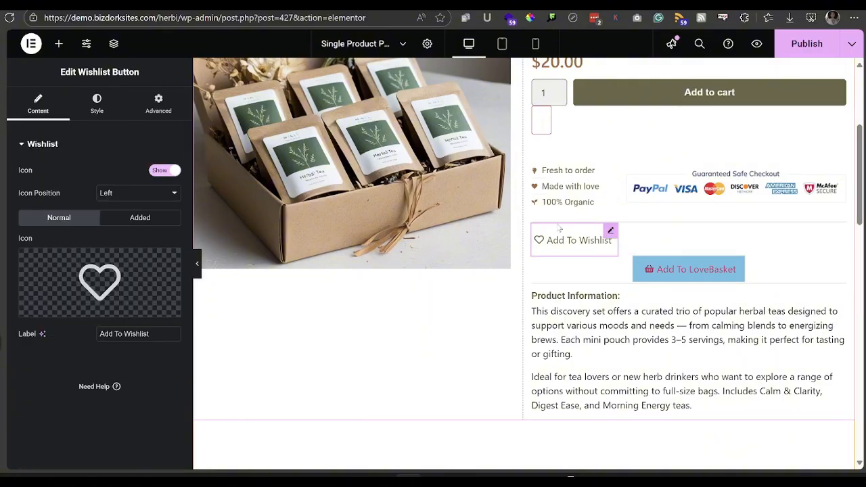
click(97, 103)
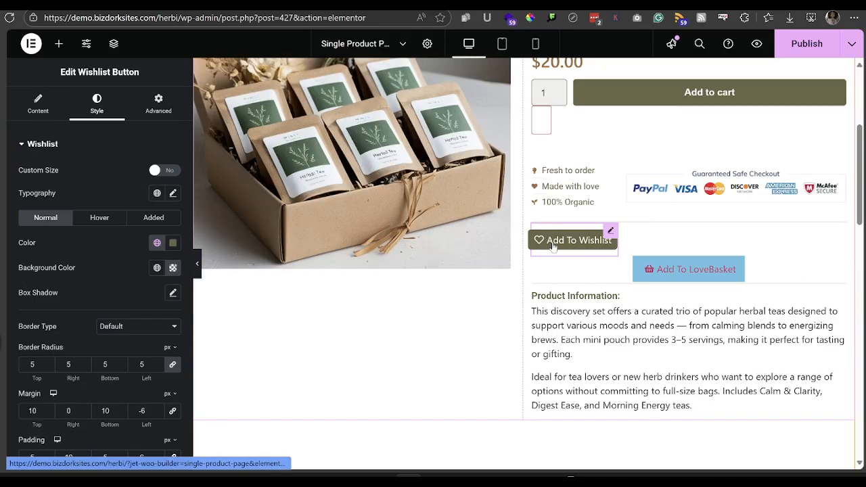
click(98, 220)
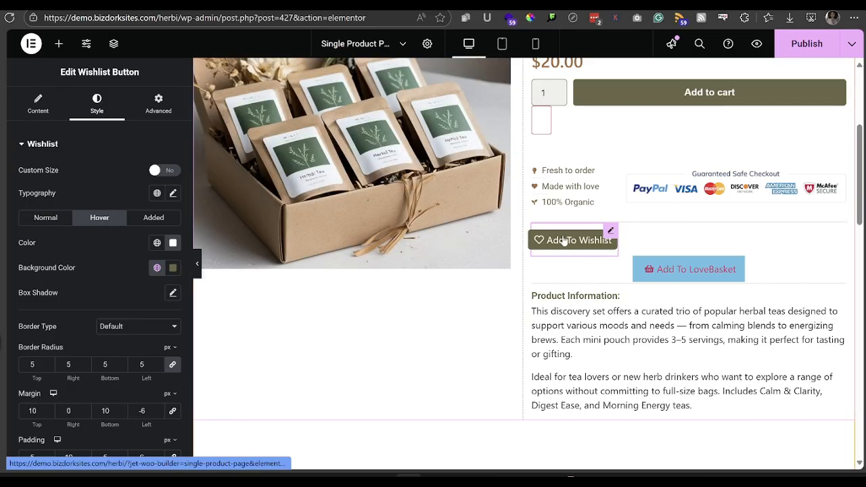
click(149, 218)
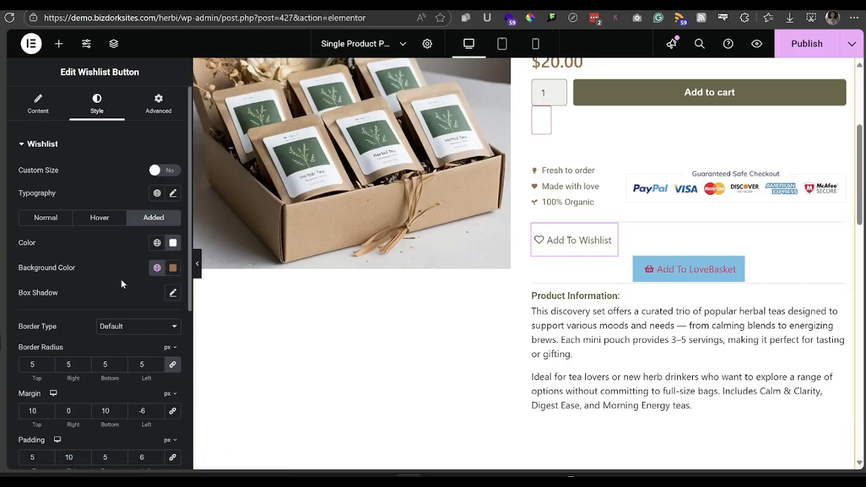
scroll(123, 283, down, 3)
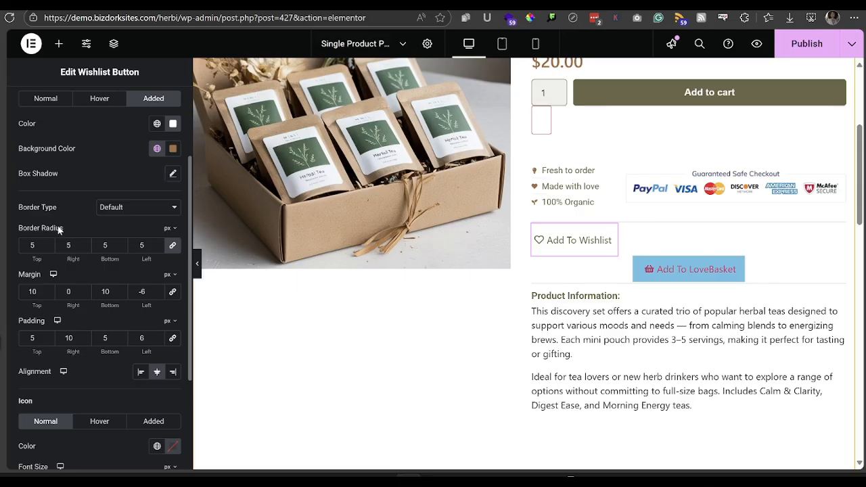
scroll(115, 349, down, 3)
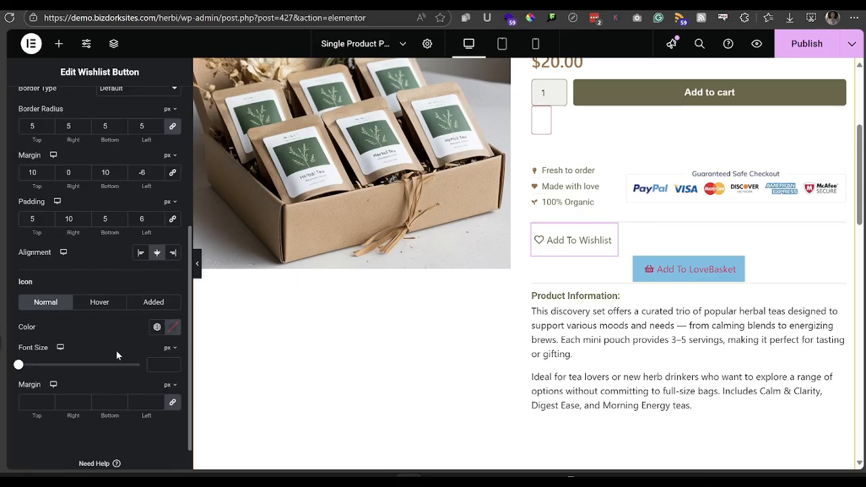
scroll(115, 350, up, 6)
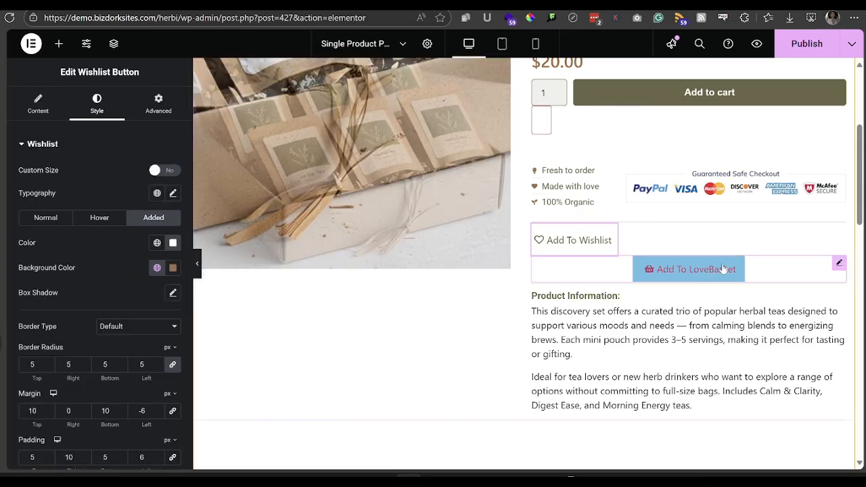
- Delete the Add To LoveBasket button from the Single Product template
click(710, 269)
right_click(711, 269)
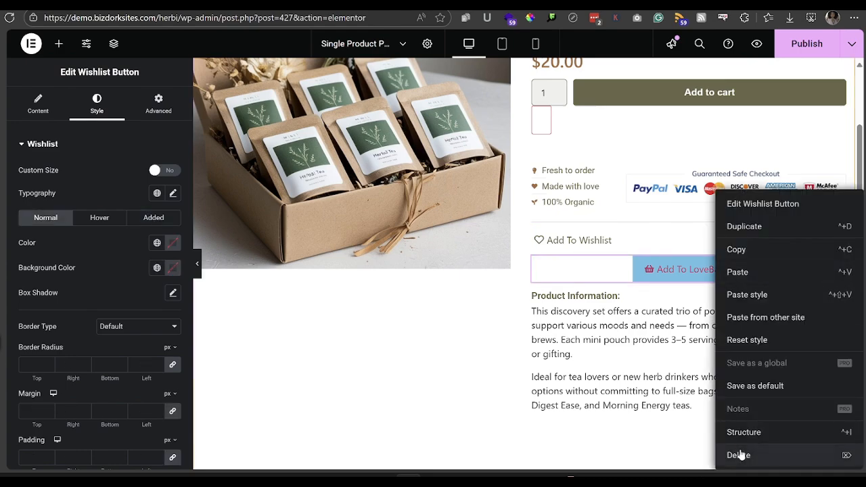
click(737, 455)
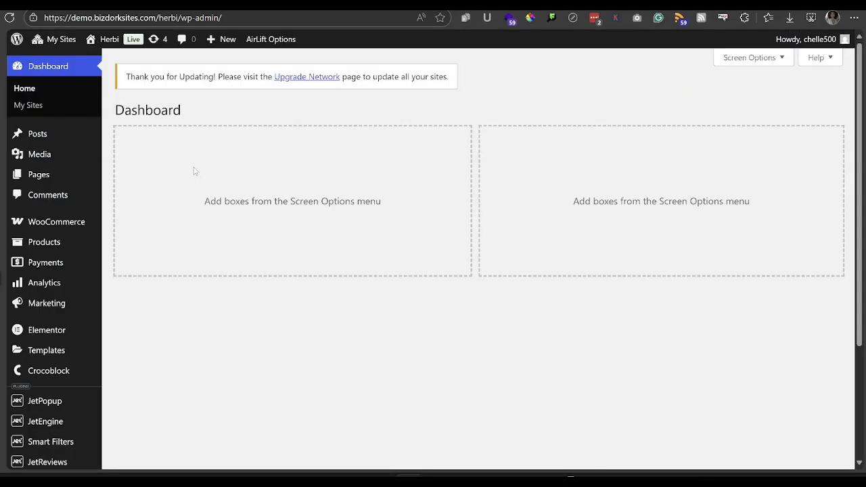
- Find the Whislist page in the WordPress list of all pages and open it for editing with Elementor
mouse_move(96, 176)
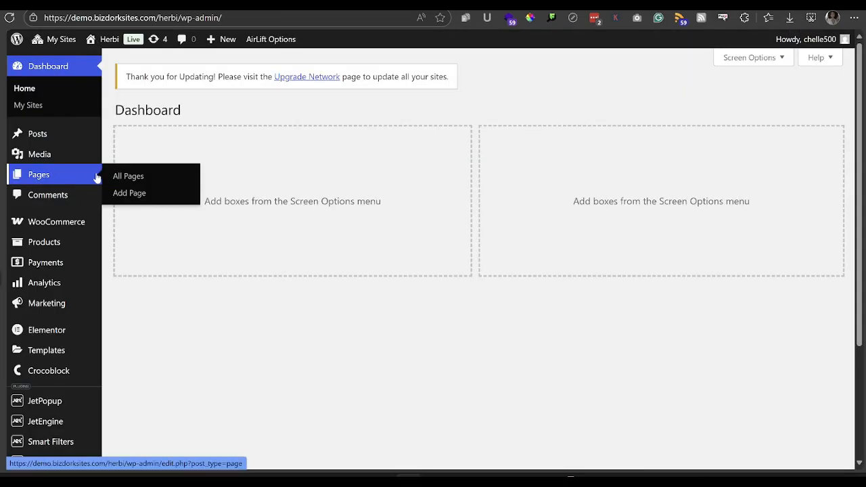
click(140, 177)
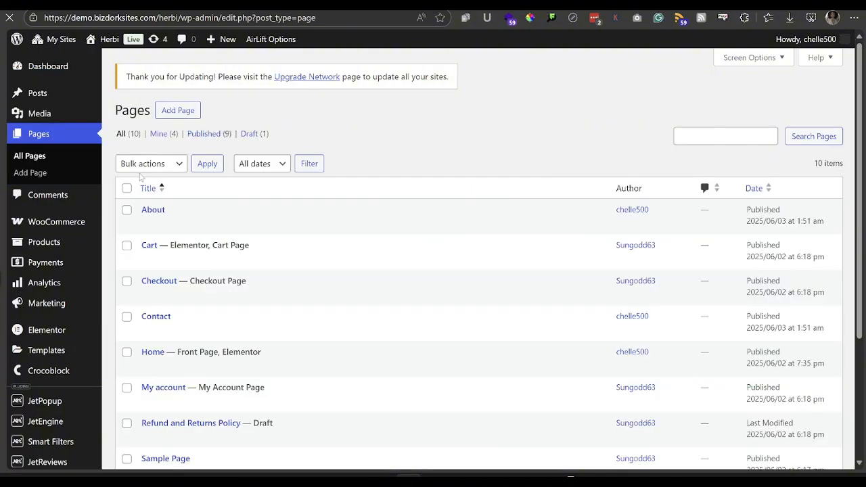
scroll(470, 243, down, 1)
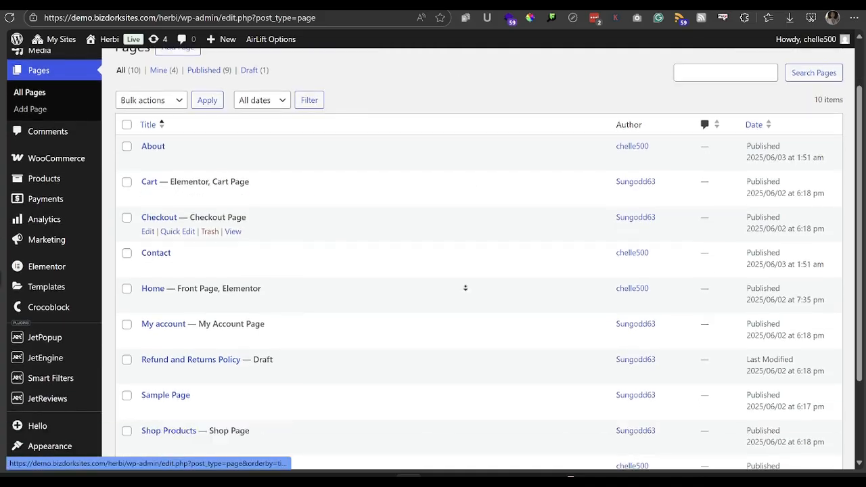
scroll(465, 288, down, 2)
mouse_move(225, 382)
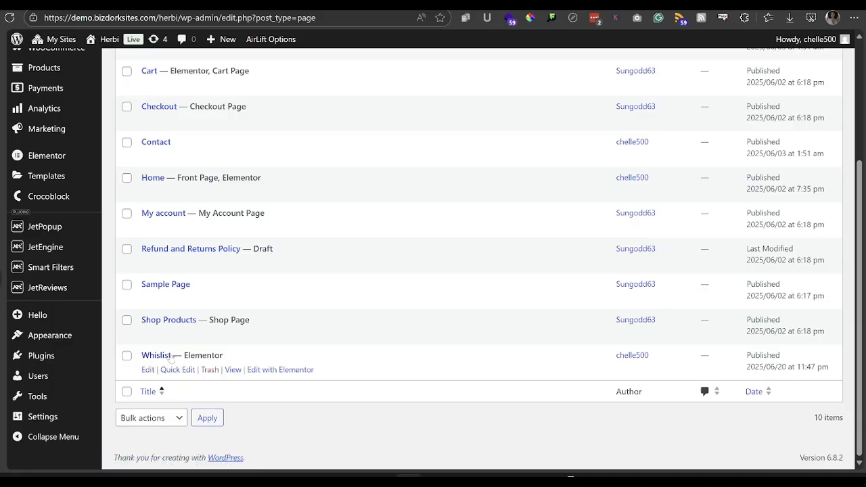
scroll(230, 247, up, 3)
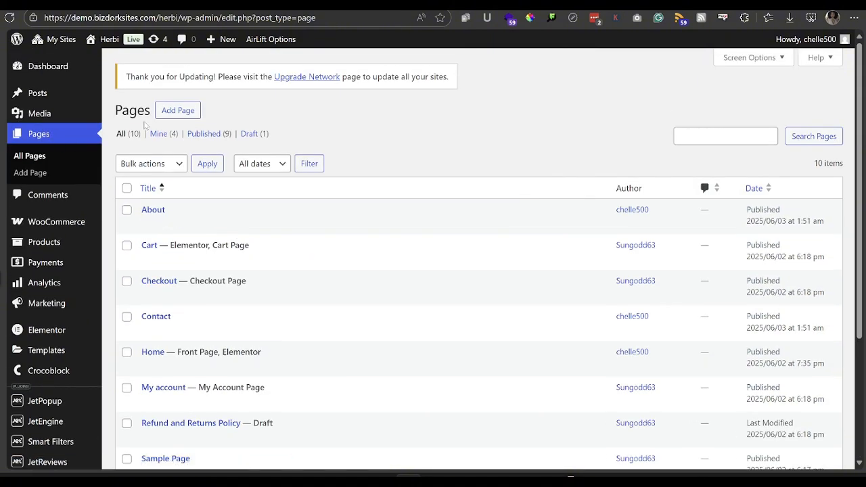
scroll(163, 298, down, 3)
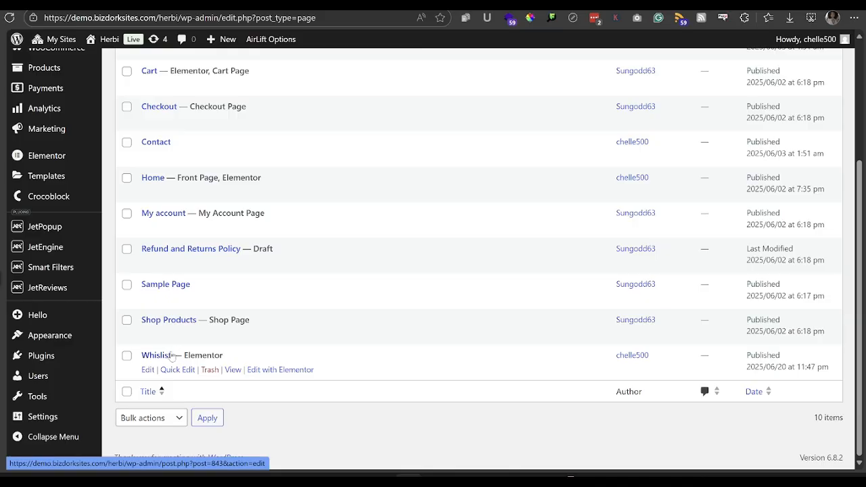
click(255, 372)
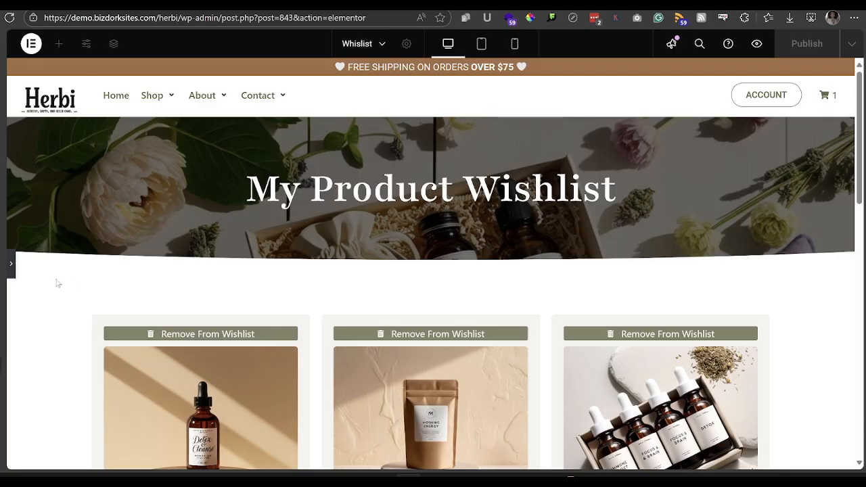
- Show the Wishlist widget's settings and examine the product grid on the My Product Wishlist page
click(12, 268)
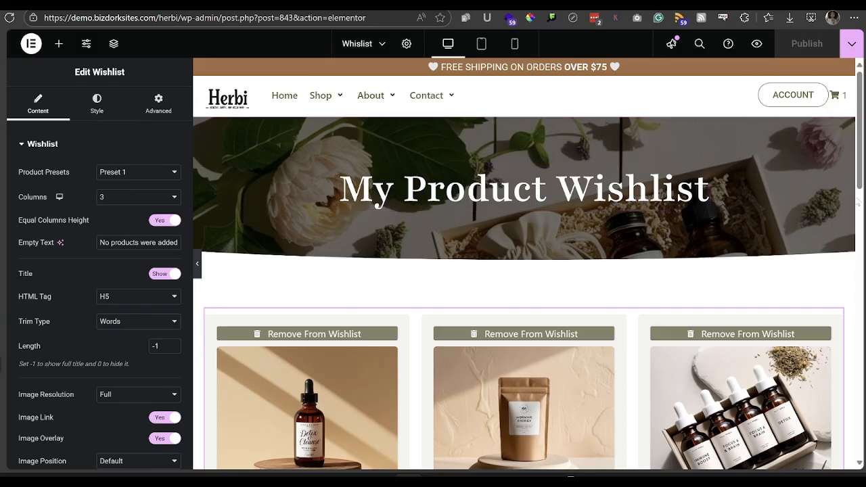
drag(861, 167, 861, 168)
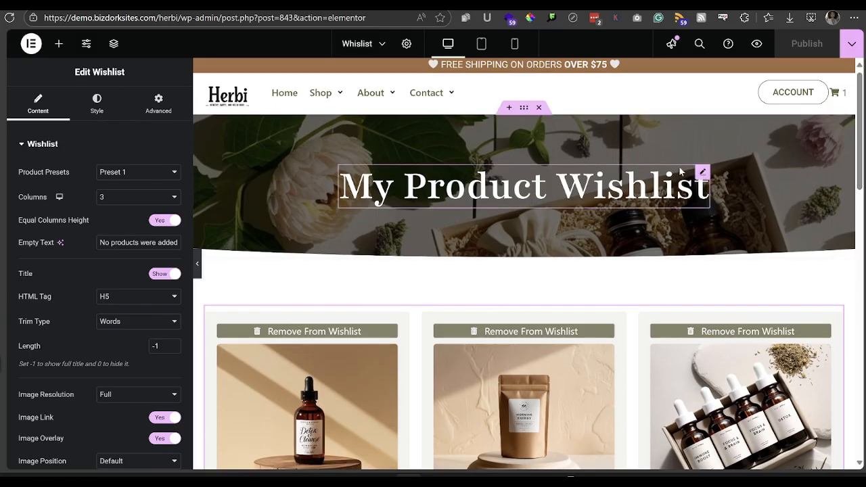
scroll(857, 154, down, 1)
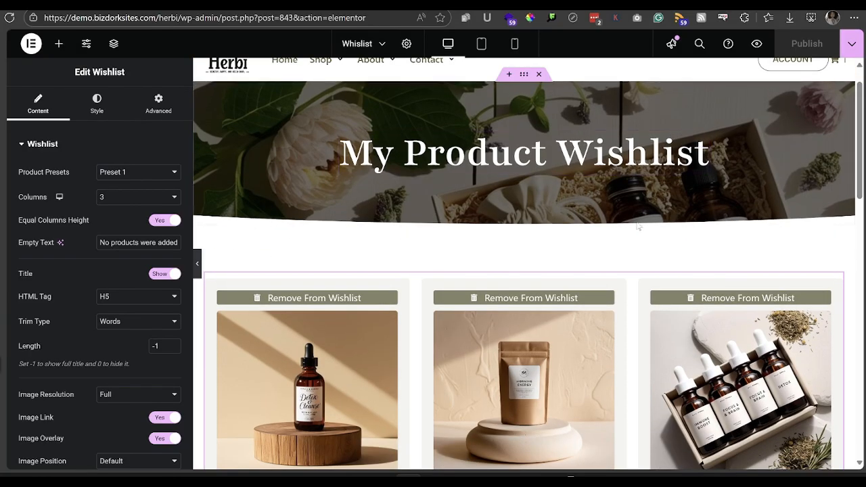
drag(862, 156, 863, 169)
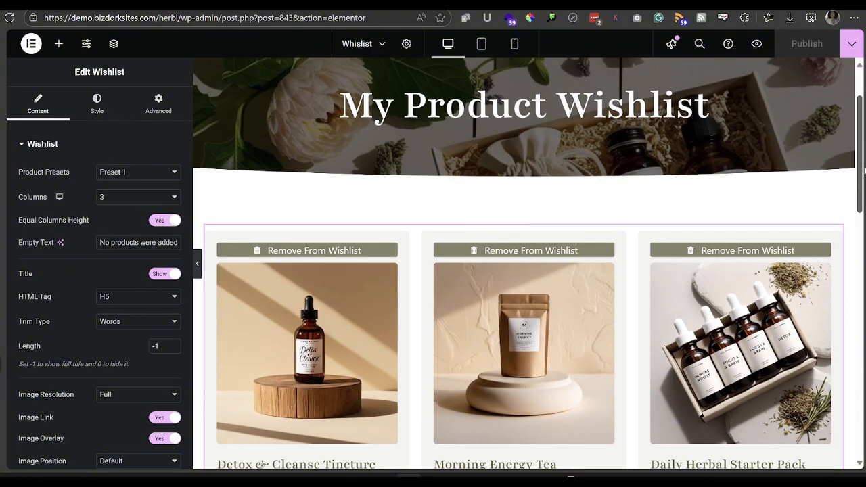
scroll(863, 171, down, 3)
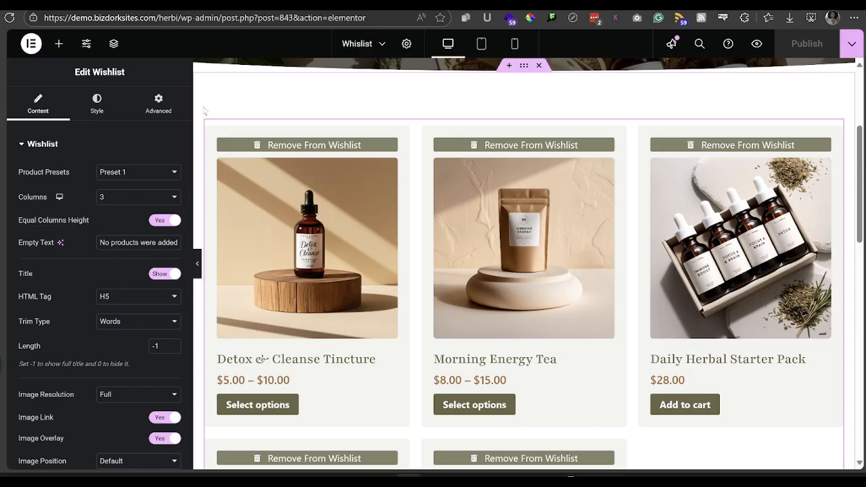
- Find the Wishlist widget by searching "wish" and add it in a new section below the existing product grid
drag(93, 72, 125, 72)
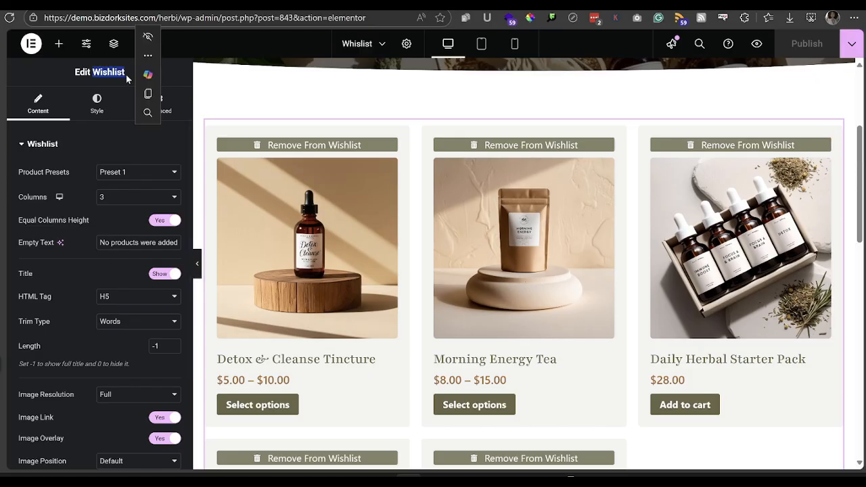
click(58, 44)
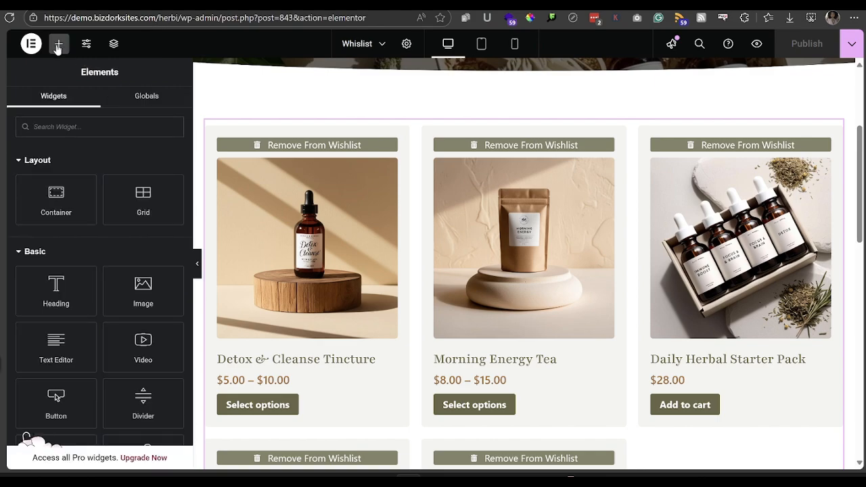
text(wish)
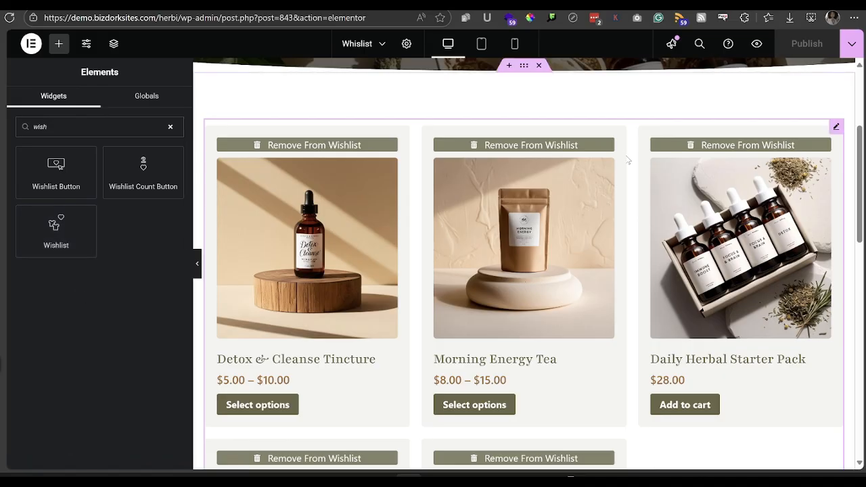
scroll(627, 159, down, 8)
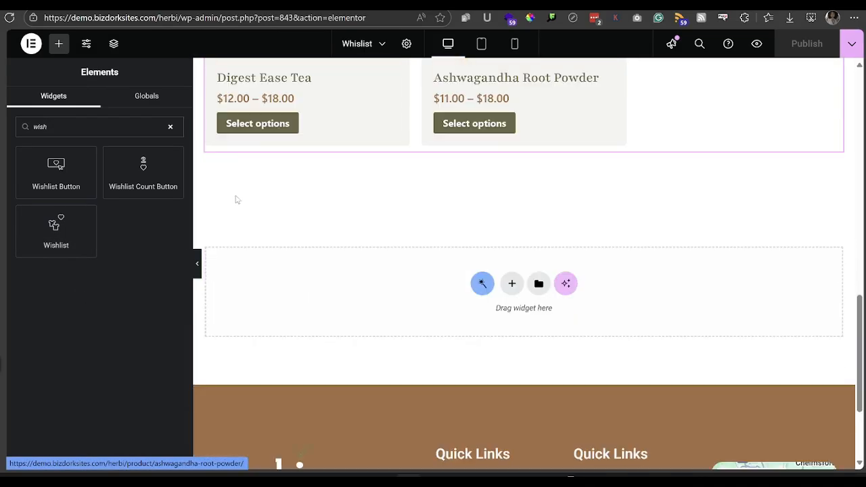
drag(39, 213, 499, 276)
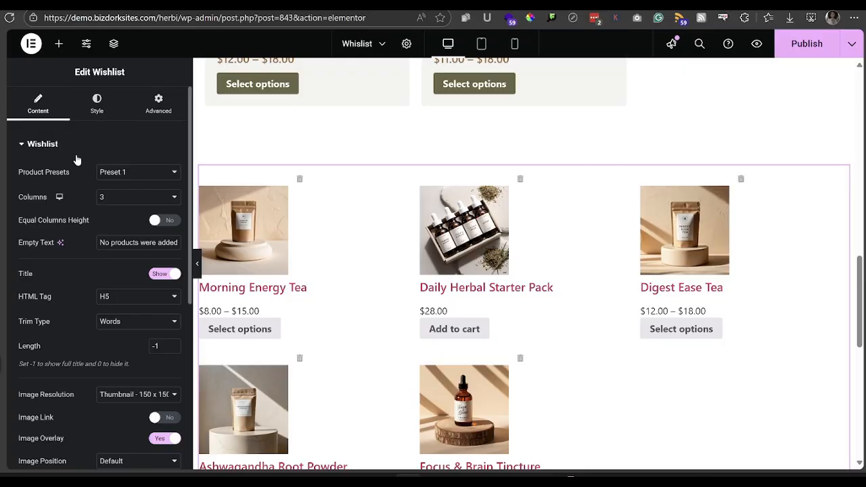
- Examine the new Wishlist widget's default content settings and delete the section that holds it
scroll(123, 265, down, 3)
scroll(123, 265, down, 2)
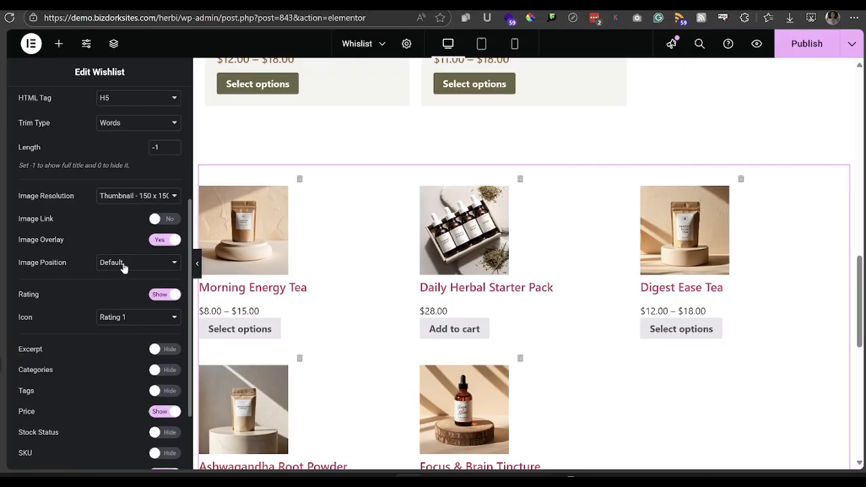
scroll(126, 261, up, 6)
scroll(825, 183, up, 1)
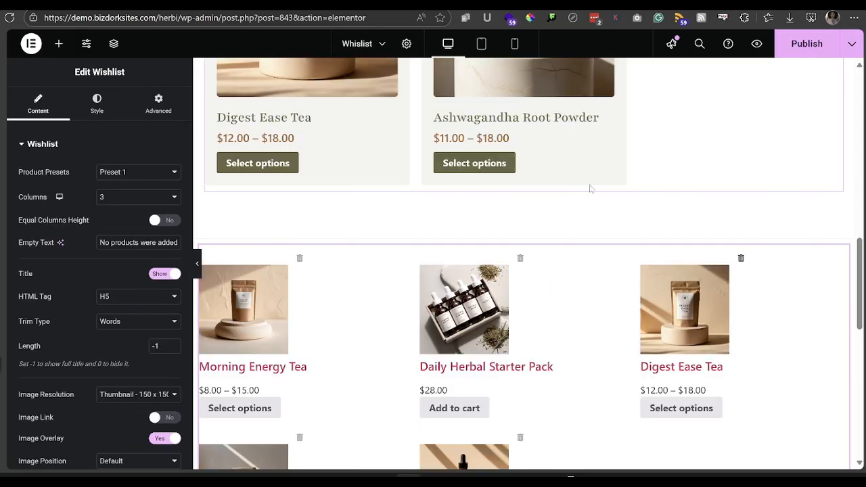
click(539, 231)
scroll(543, 248, up, 8)
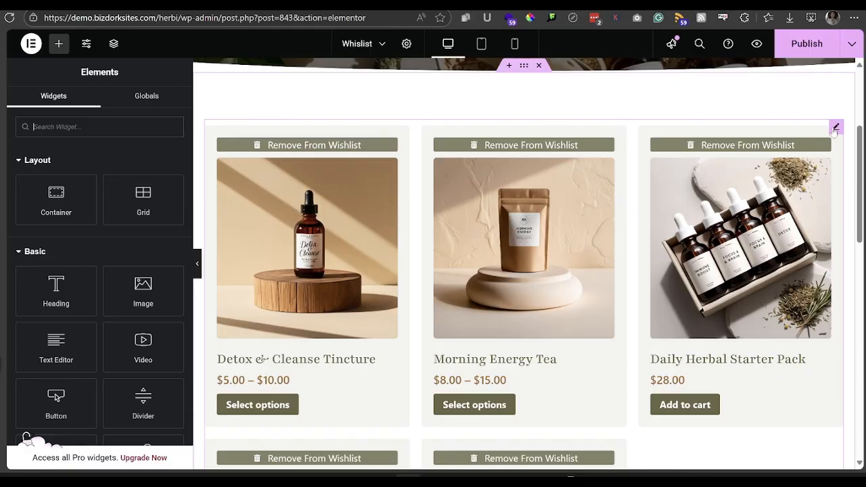
- Examine the original Wishlist widget's content settings, including the column choices, title, image, rating and product detail options
click(835, 129)
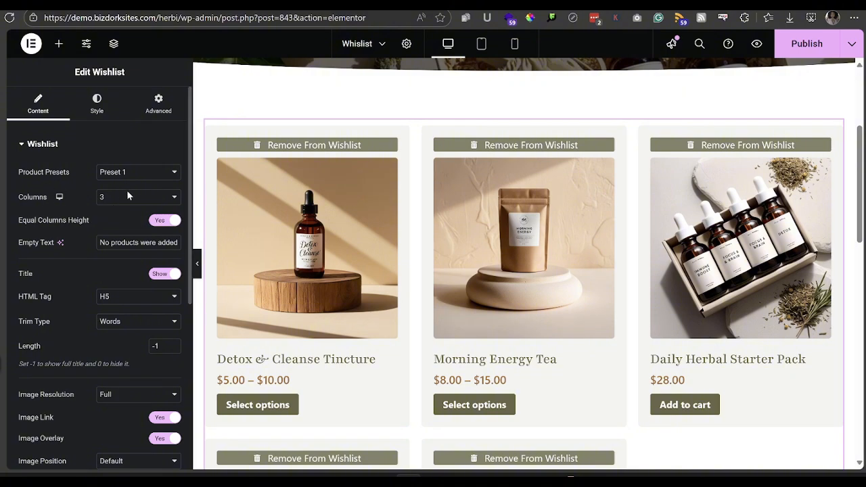
click(109, 202)
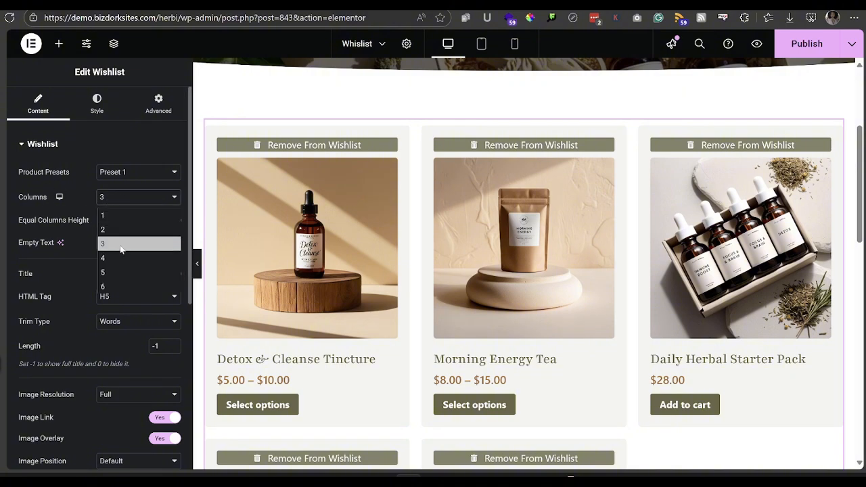
click(83, 196)
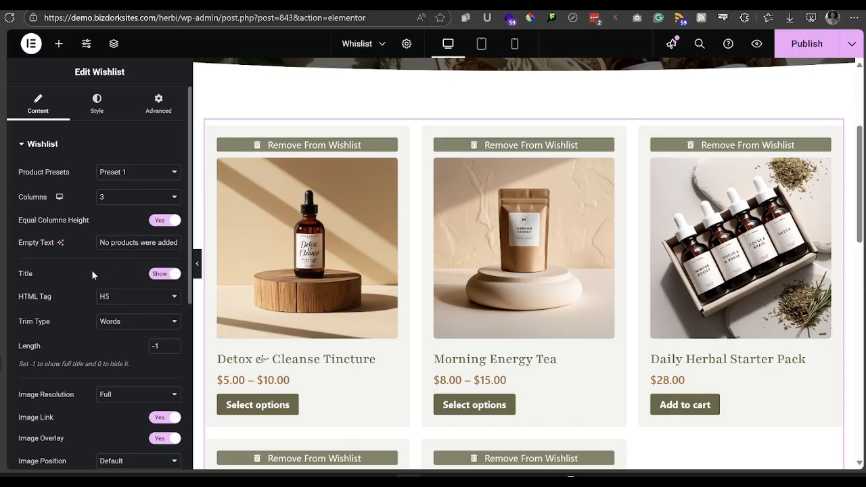
scroll(91, 270, down, 4)
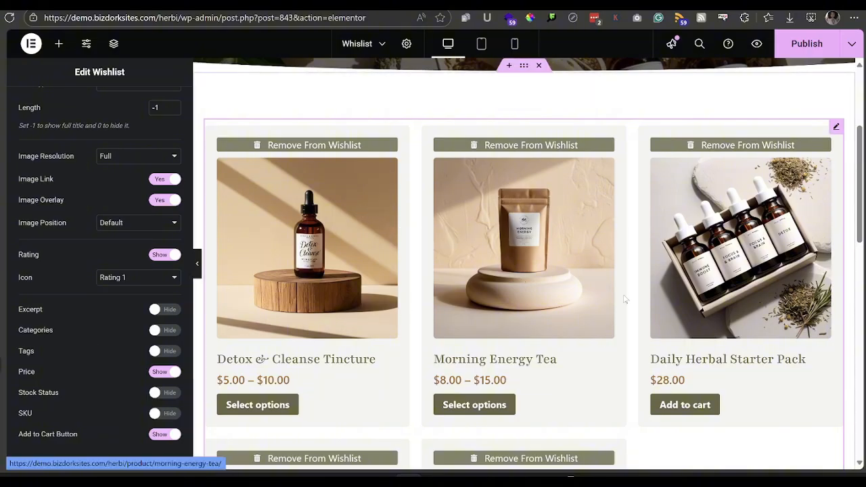
scroll(81, 250, down, 1)
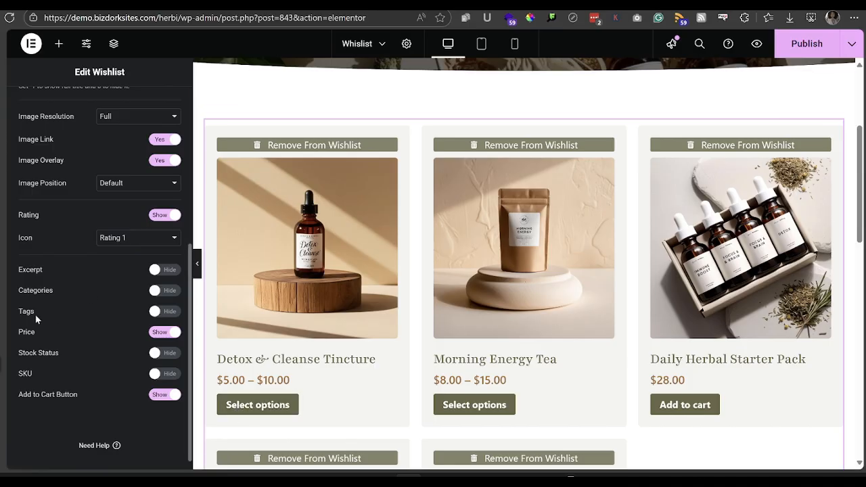
- Show the product excerpts in the original Wishlist grid and hide them again
click(158, 269)
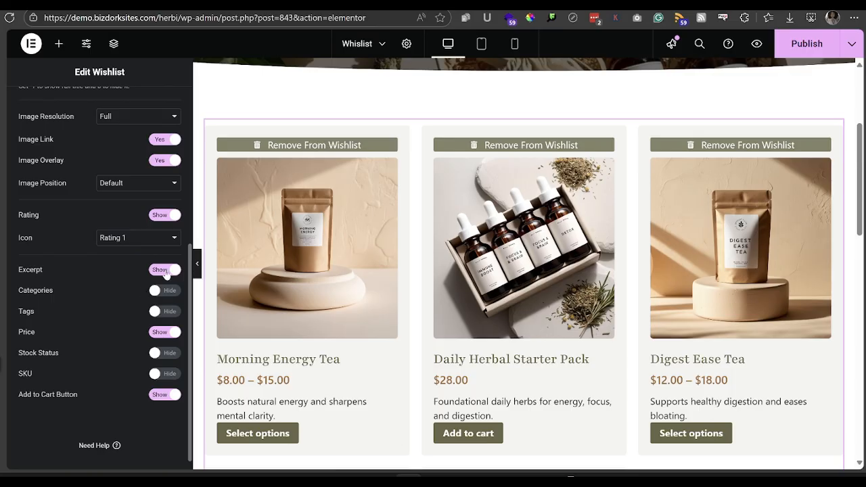
click(166, 271)
scroll(107, 282, up, 5)
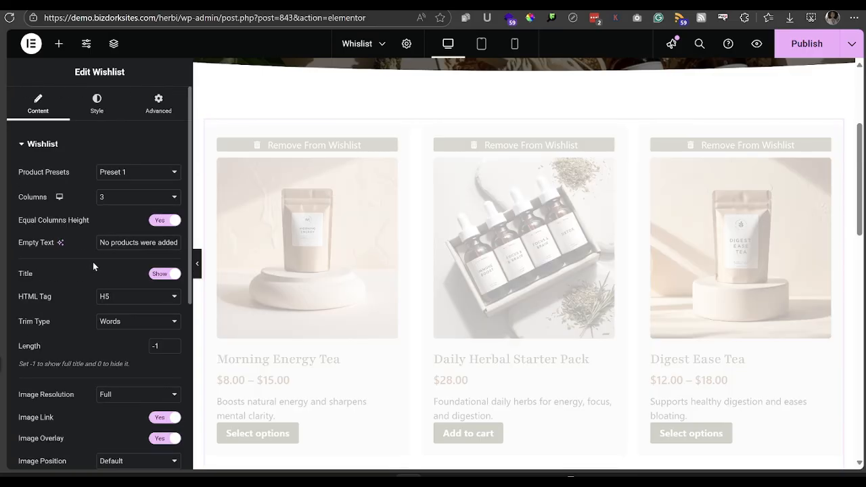
scroll(108, 338, down, 3)
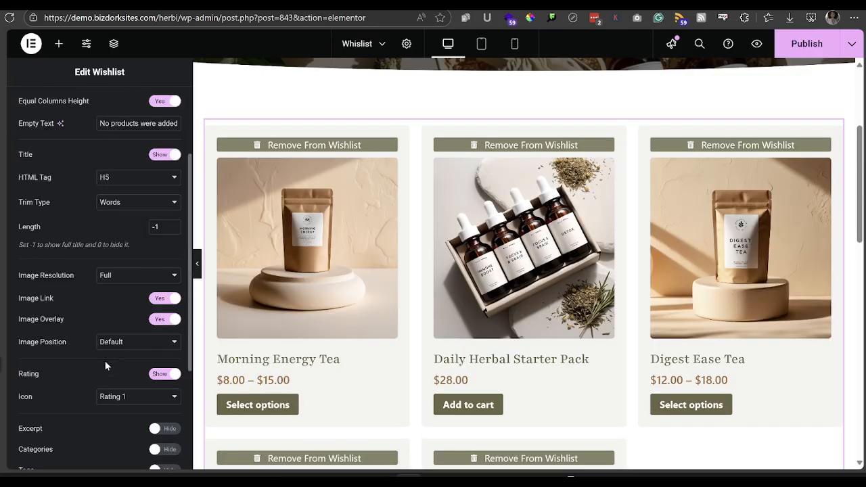
scroll(104, 362, up, 3)
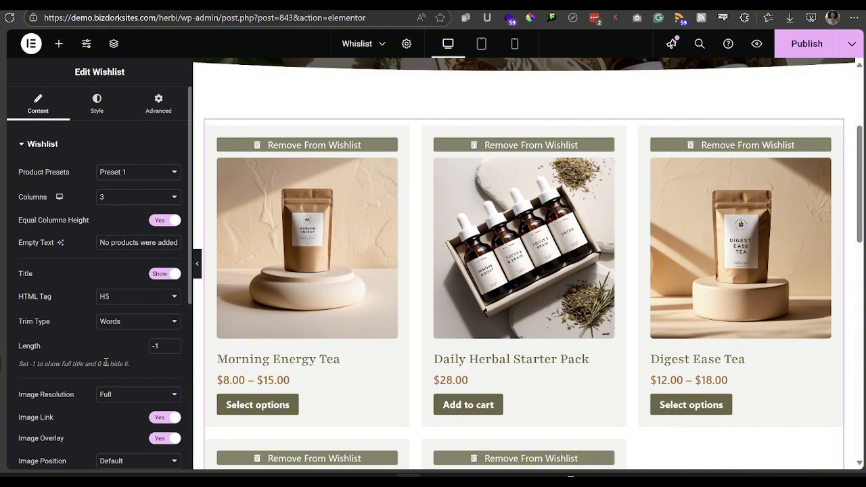
- Examine the original Wishlist widget's style sections, including the Item background, border radius and padding settings
click(97, 111)
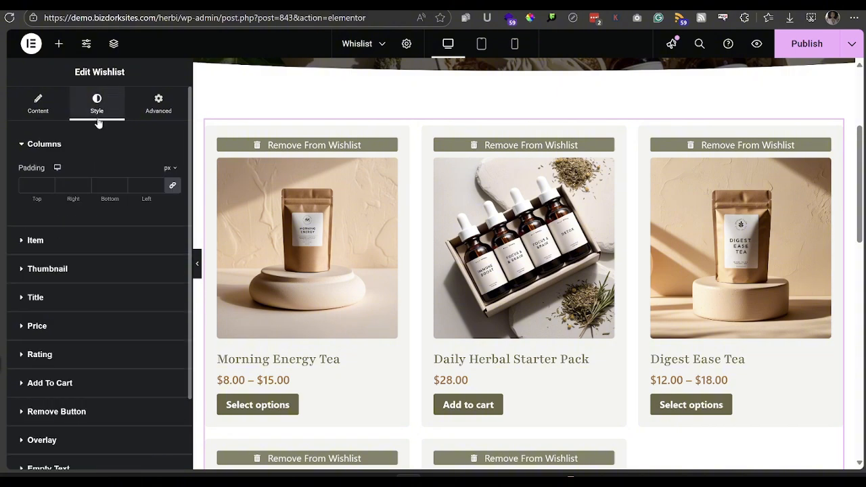
click(57, 145)
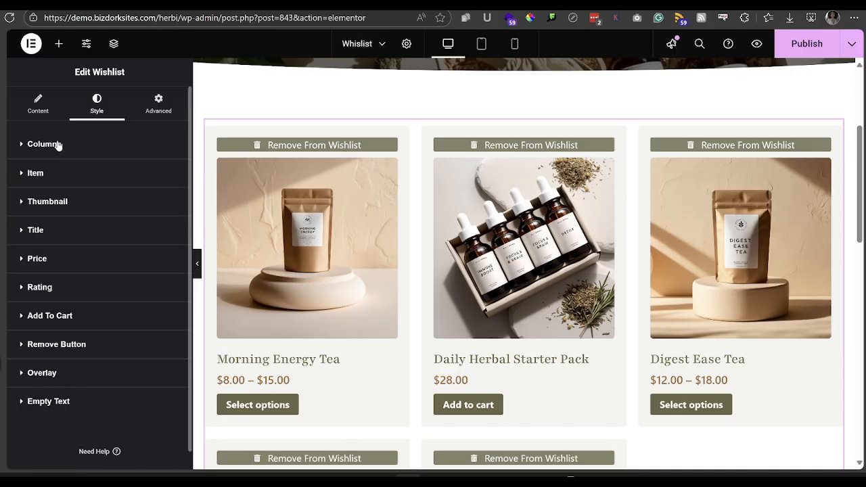
click(45, 172)
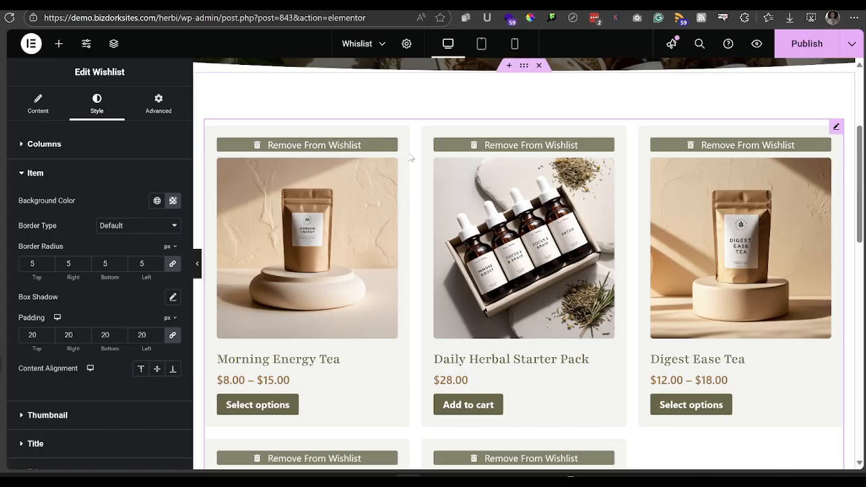
click(88, 169)
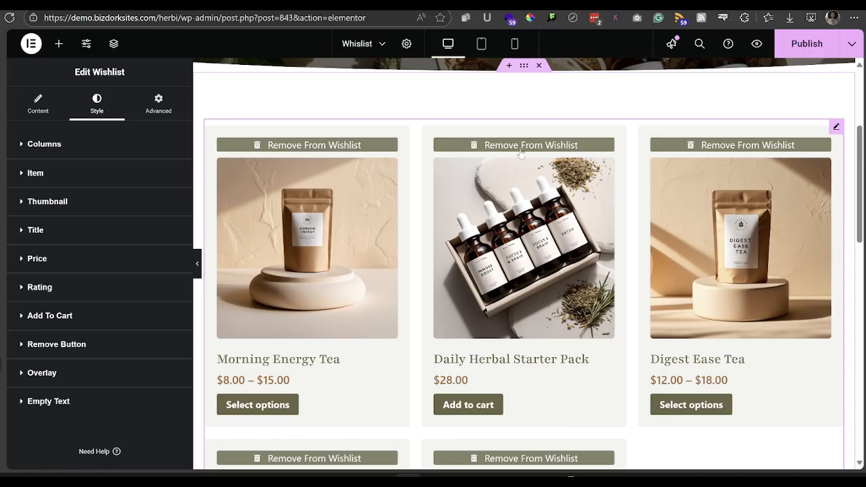
- Find the Wishlist widget by searching "wish" and place a fresh copy in a new section beneath the styled product grid
scroll(480, 181, down, 8)
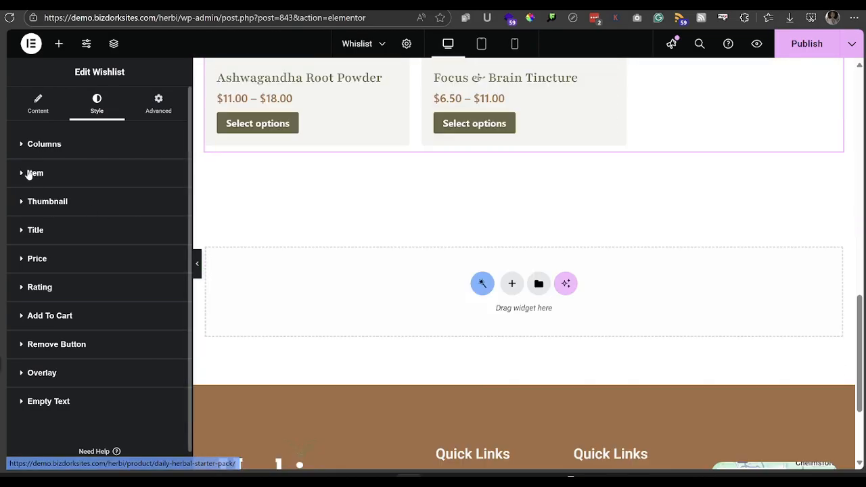
click(59, 44)
text(w)
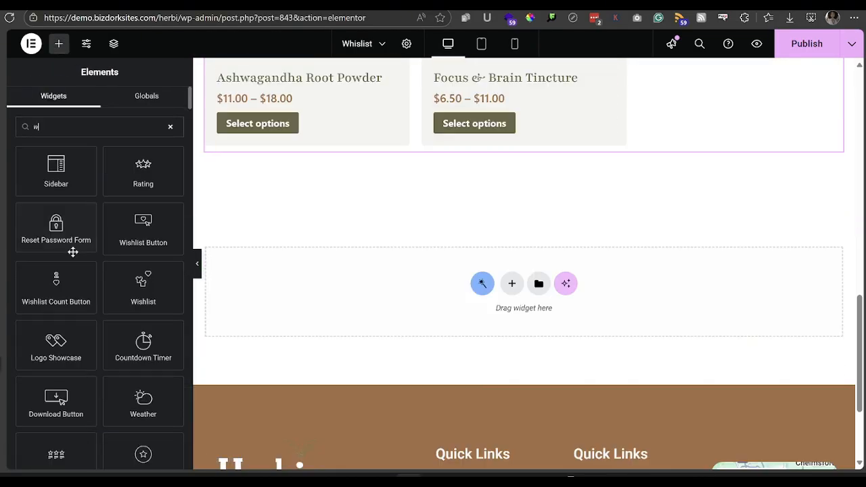
text(ish)
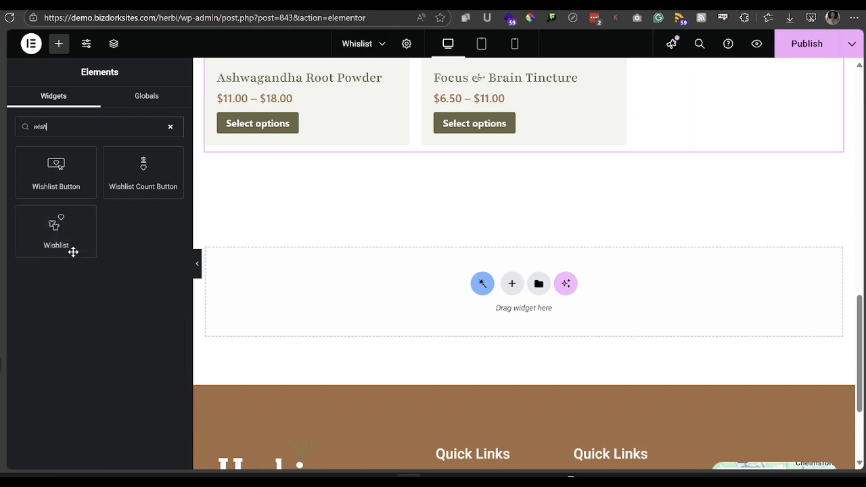
drag(72, 251, 439, 276)
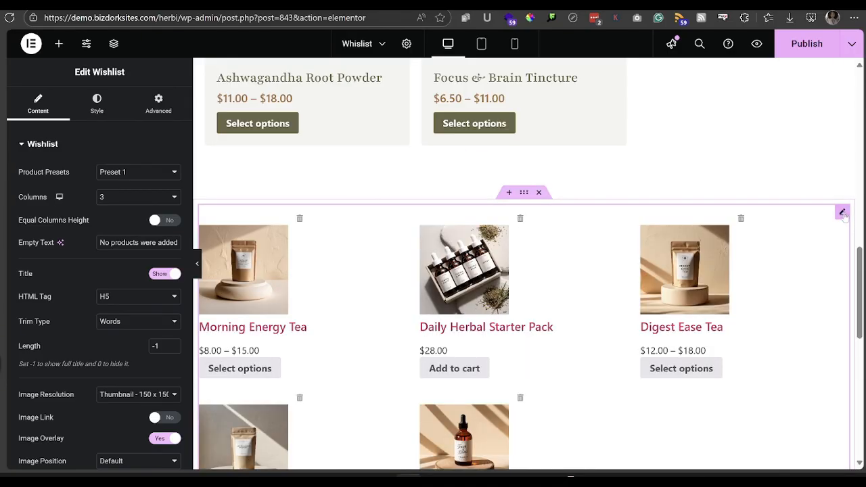
- Set the normal-state color of the new Wishlist widget's remove button to black
click(97, 101)
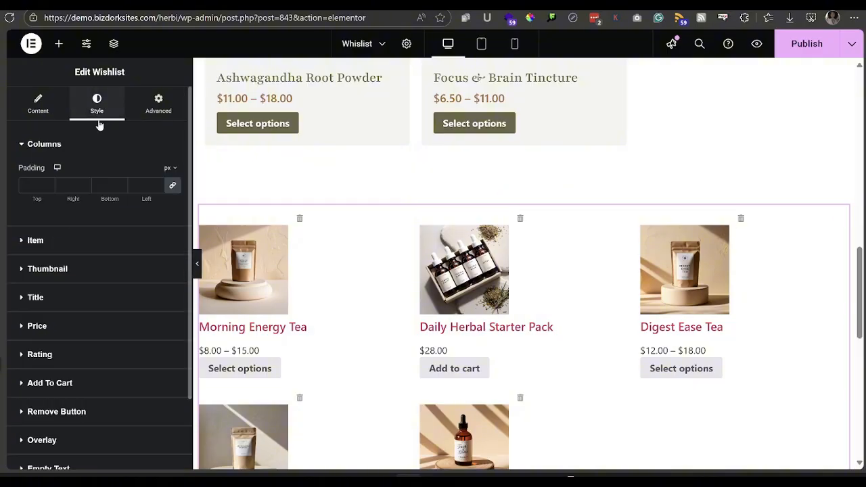
scroll(65, 317, down, 2)
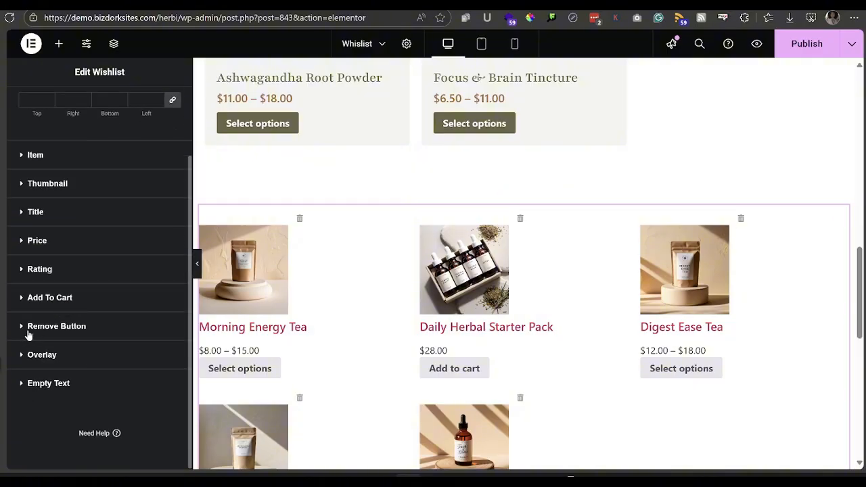
click(37, 326)
scroll(91, 319, down, 2)
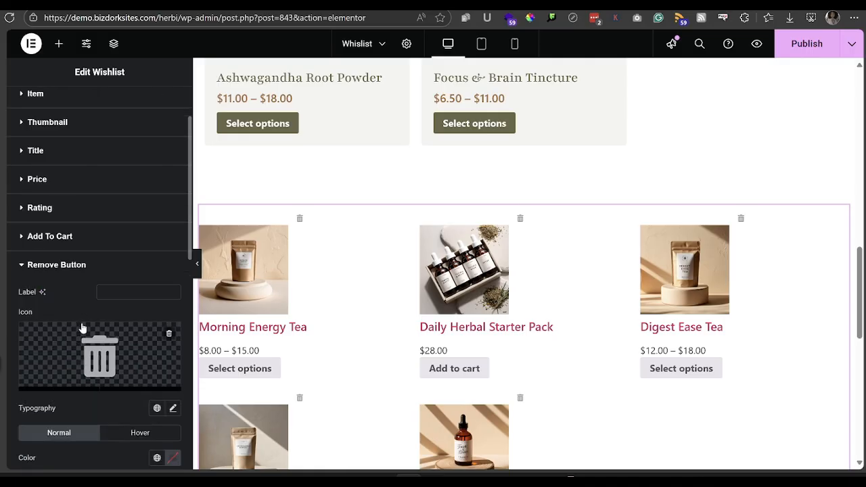
scroll(92, 322, down, 2)
scroll(142, 369, down, 1)
click(170, 340)
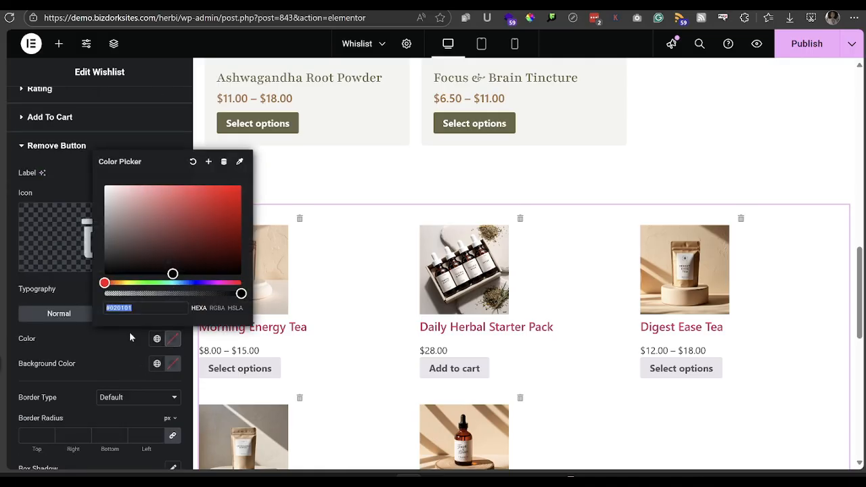
drag(130, 229, 74, 285)
click(64, 370)
- Label the new widget's remove button "remove" and set its background to the global color Our Neutral Color
click(129, 173)
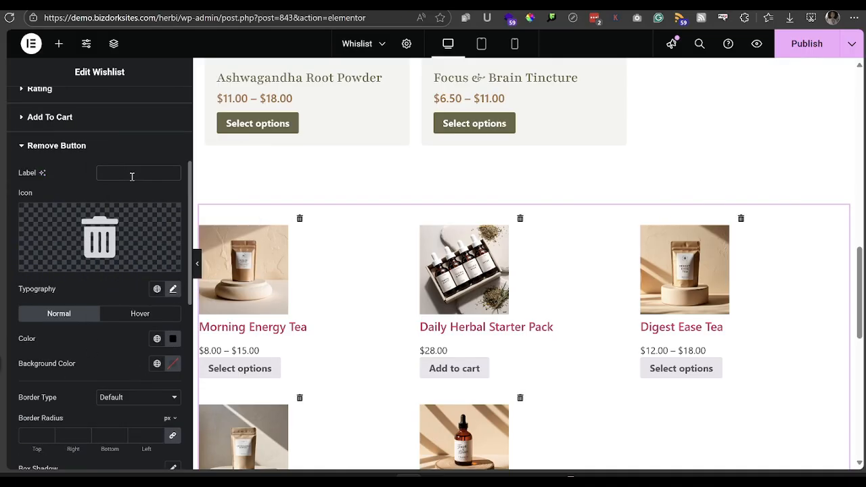
text(re)
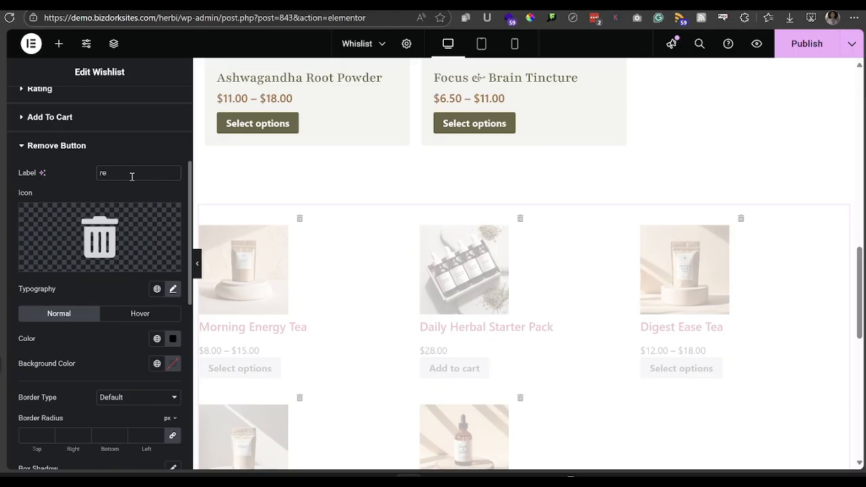
text(move)
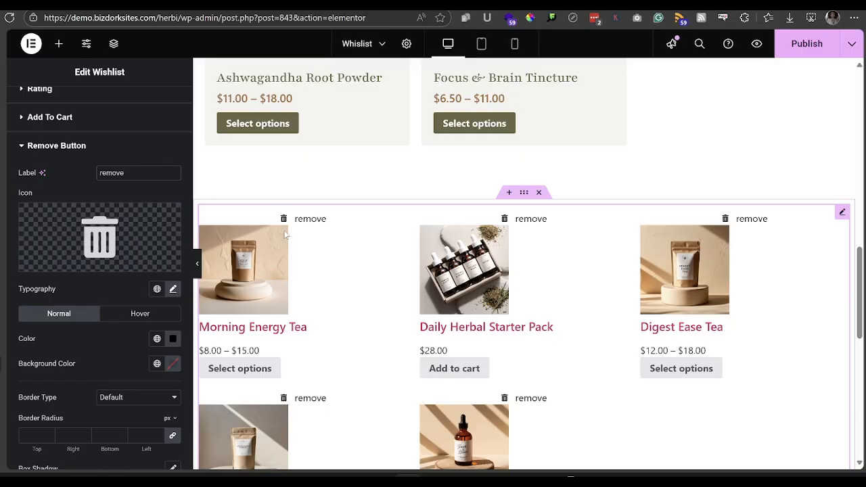
click(156, 363)
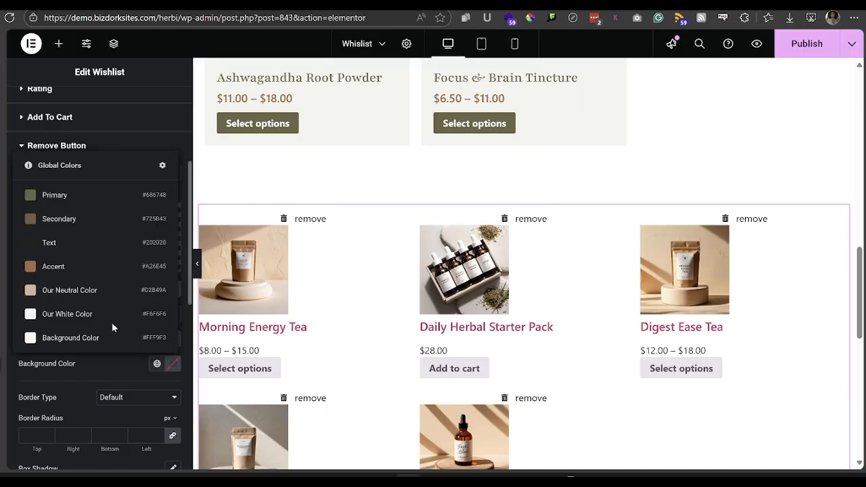
click(67, 290)
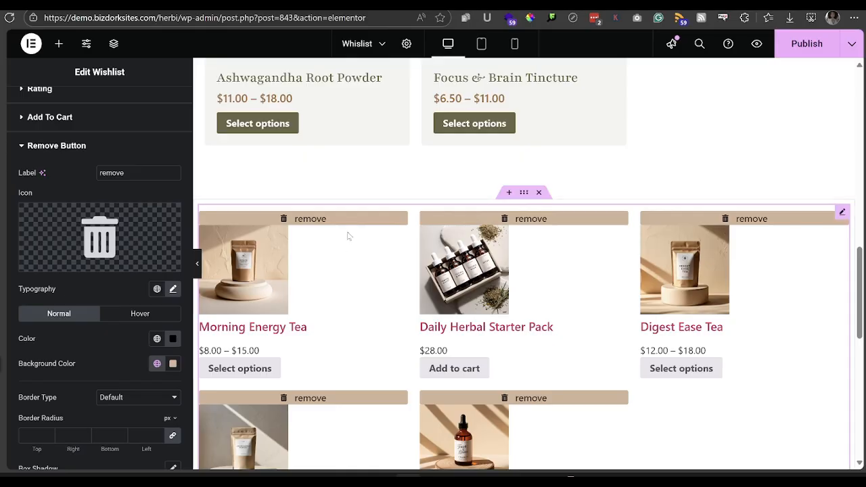
scroll(298, 217, up, 9)
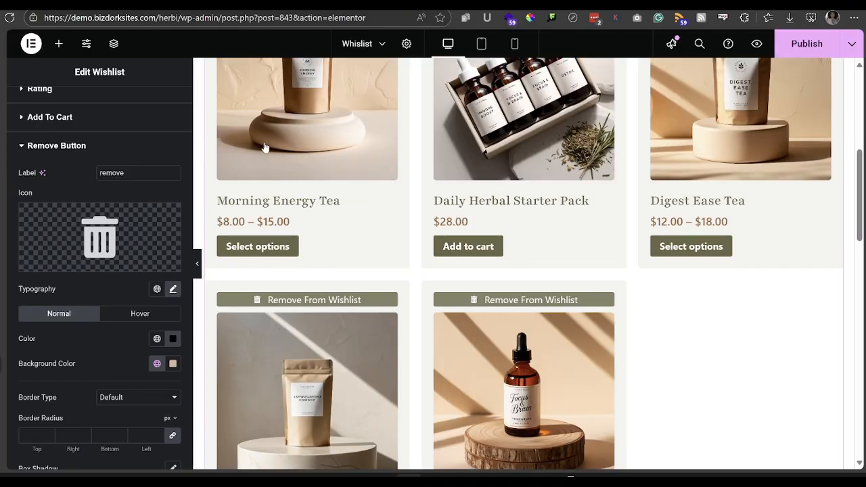
- Compare the two Wishlist widgets and examine the original one's Remove Button style settings, including label, colors, margin and padding
scroll(269, 206, up, 3)
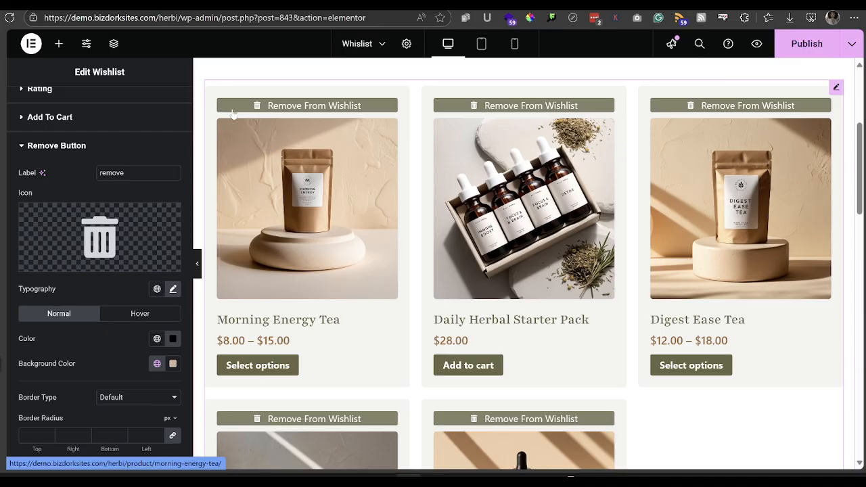
scroll(383, 345, down, 6)
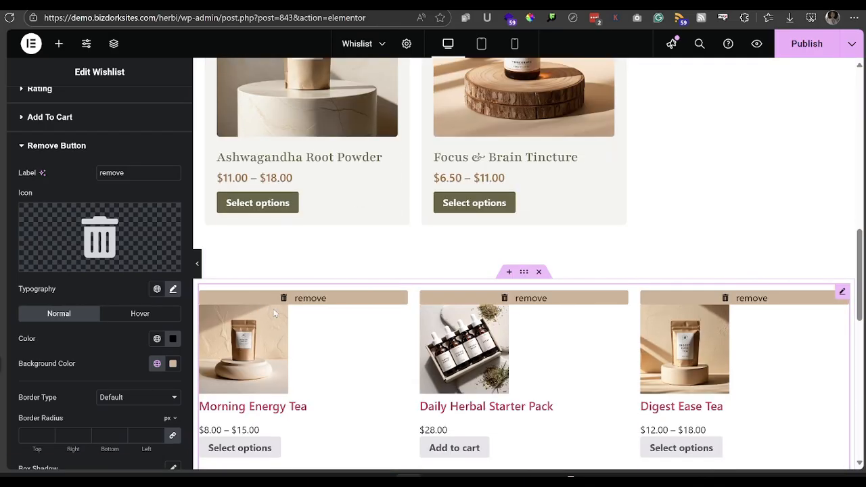
scroll(725, 225, up, 6)
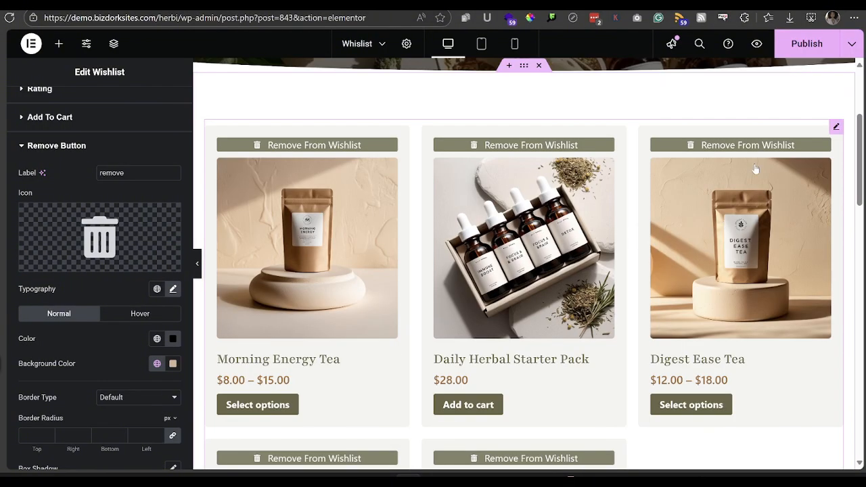
click(836, 127)
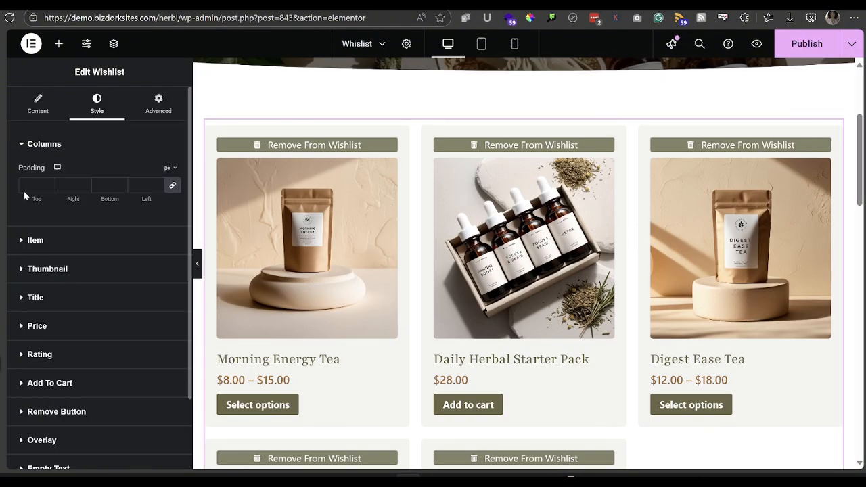
click(44, 146)
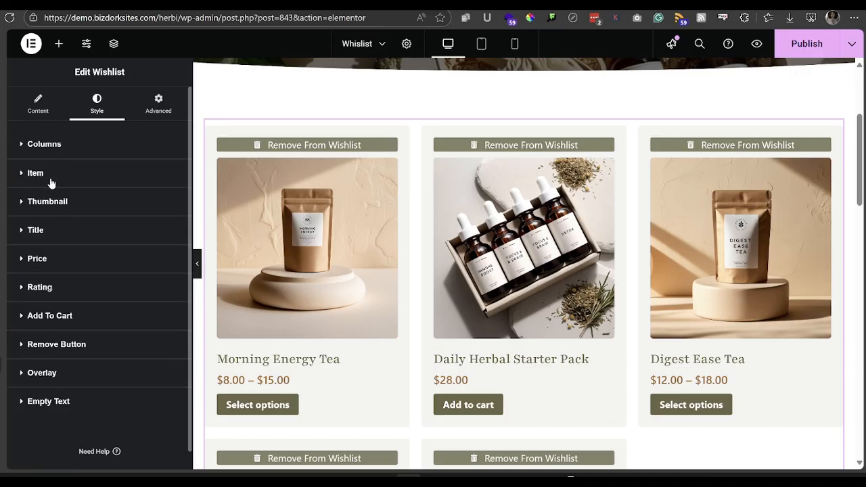
click(41, 348)
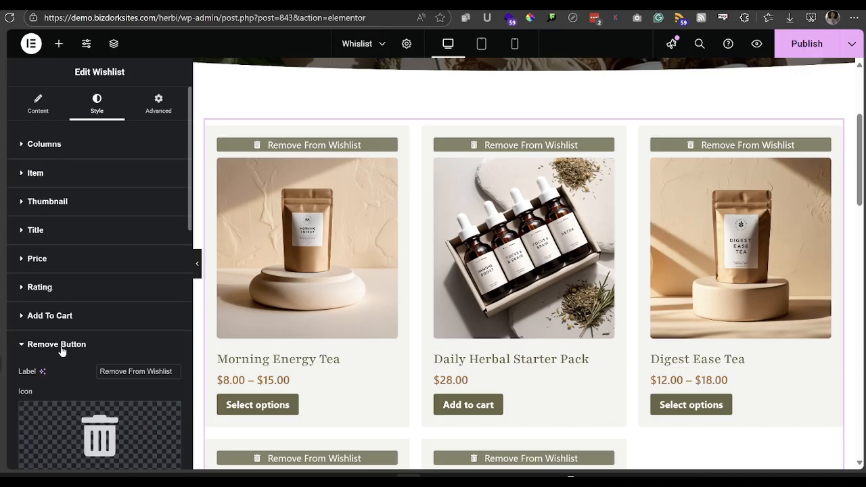
scroll(81, 299, down, 5)
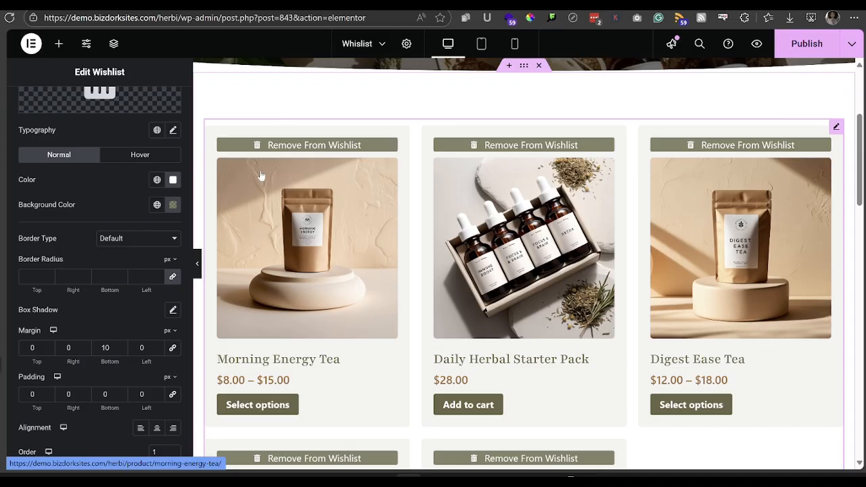
scroll(34, 201, up, 5)
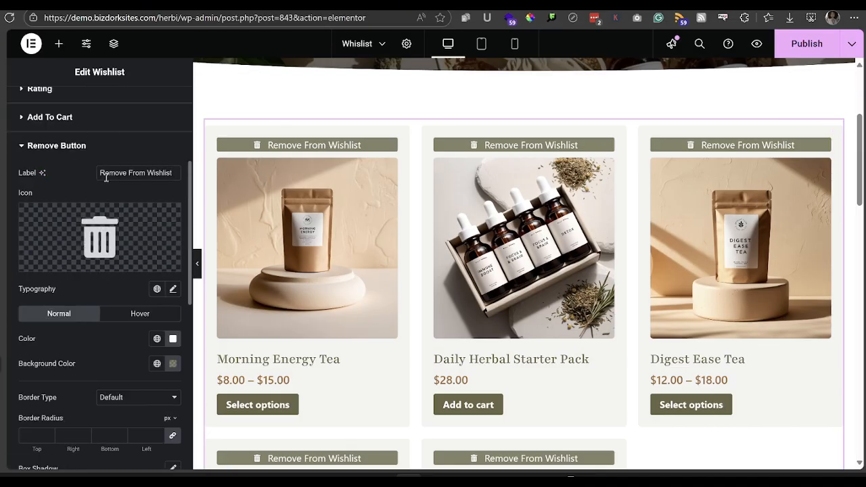
scroll(94, 225, down, 3)
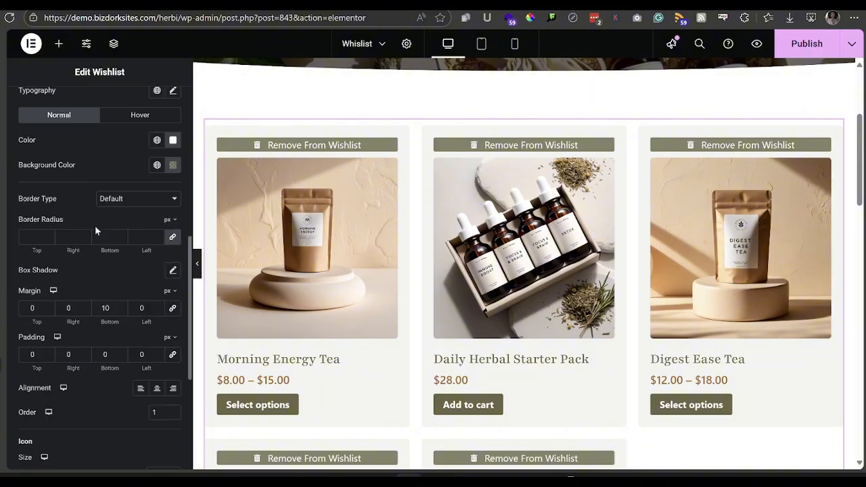
scroll(95, 225, up, 4)
click(18, 185)
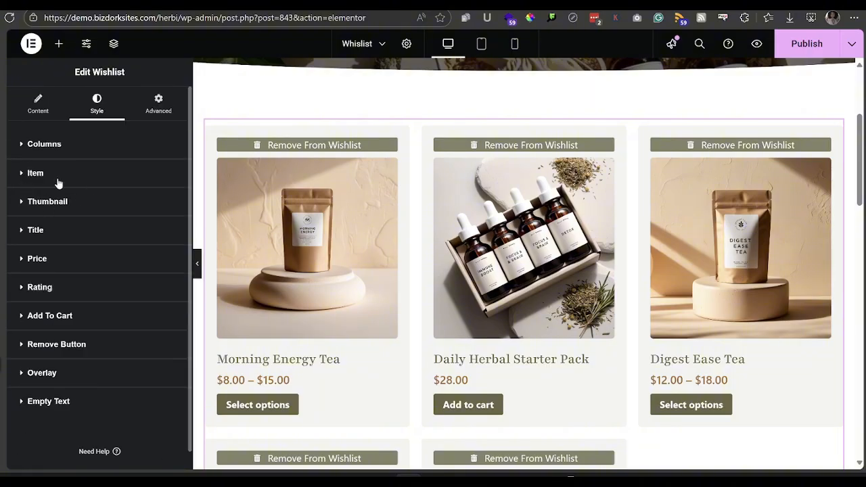
- Examine the original Wishlist widget's Thumbnail style settings, including border radius, margin, padding, alignment and order
click(58, 180)
click(56, 179)
click(57, 198)
scroll(63, 207, down, 2)
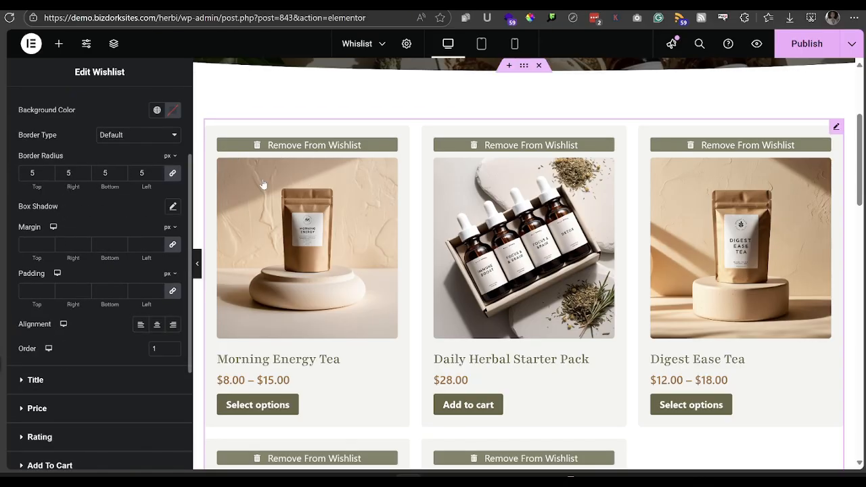
scroll(58, 292, down, 2)
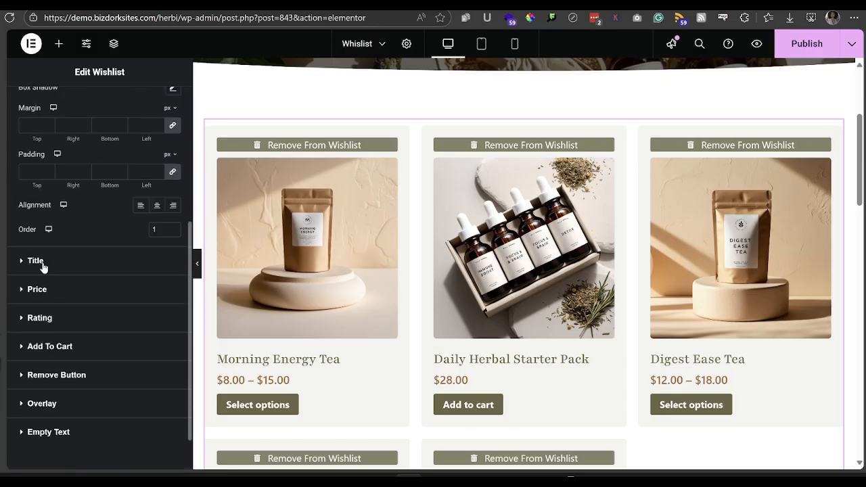
scroll(44, 264, down, 1)
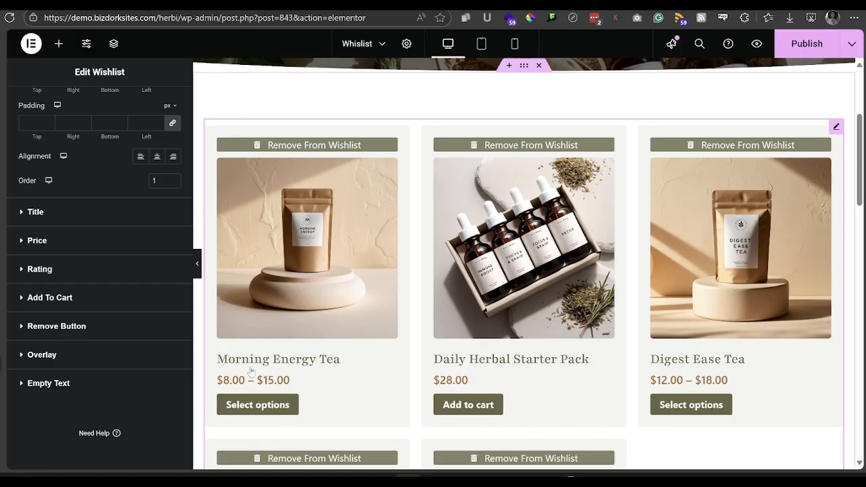
scroll(85, 238, up, 5)
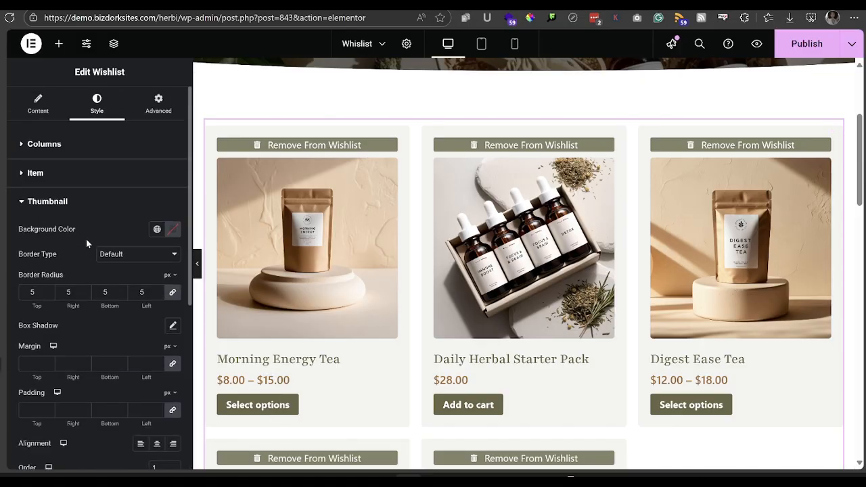
click(105, 203)
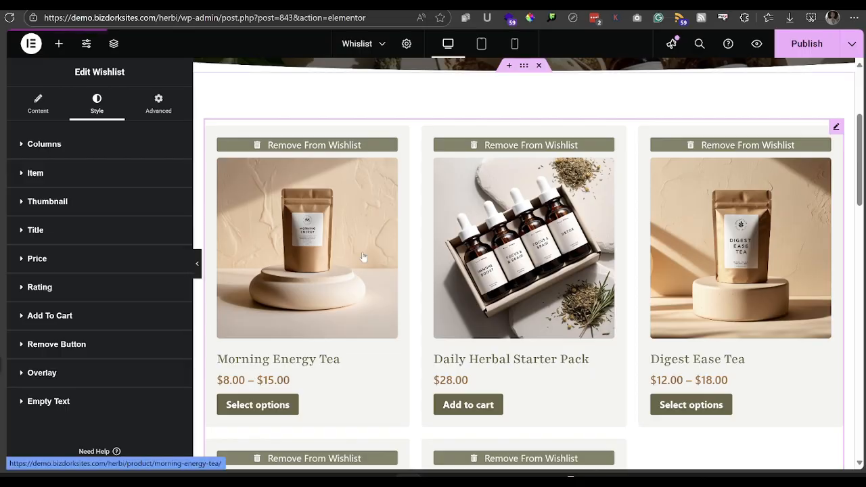
- Look over the styled wishlist grid, and inspect the Add To Wishlist button in the single product template
scroll(410, 254, down, 3)
scroll(716, 215, up, 4)
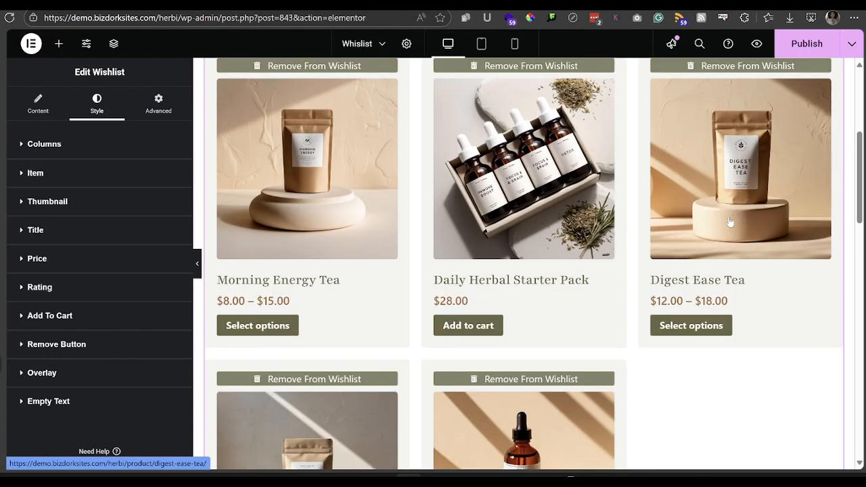
scroll(717, 215, up, 2)
scroll(717, 215, up, 3)
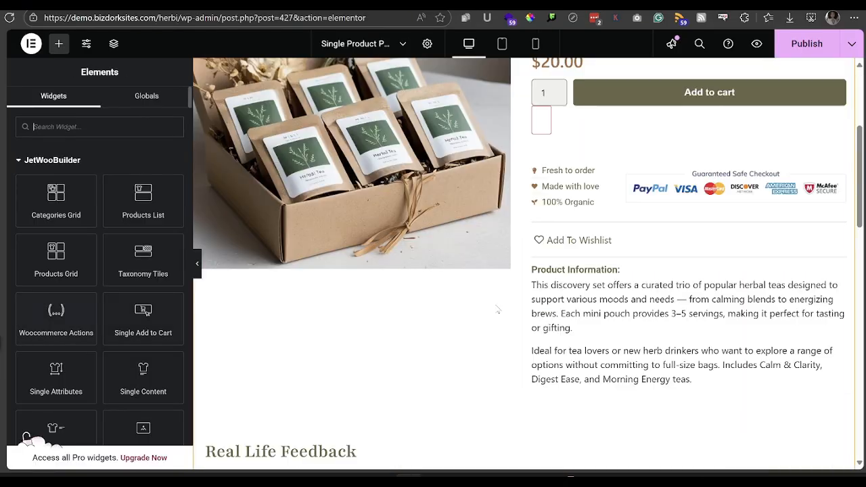
scroll(635, 237, up, 3)
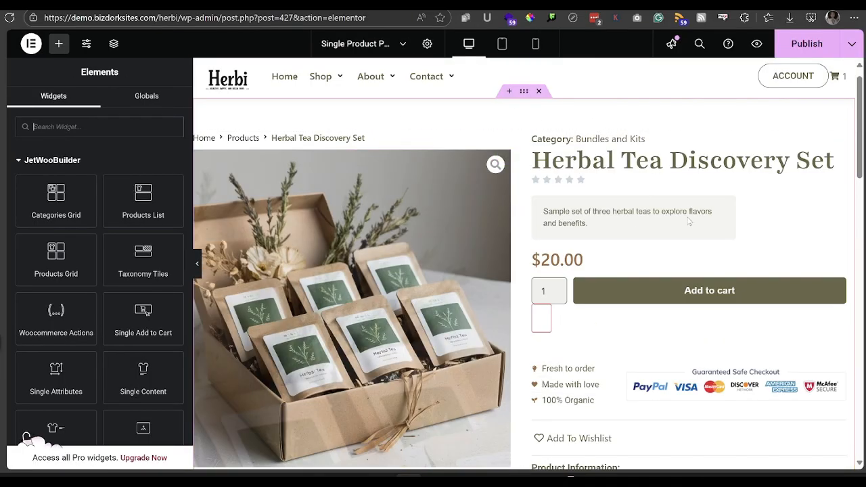
scroll(679, 256, down, 2)
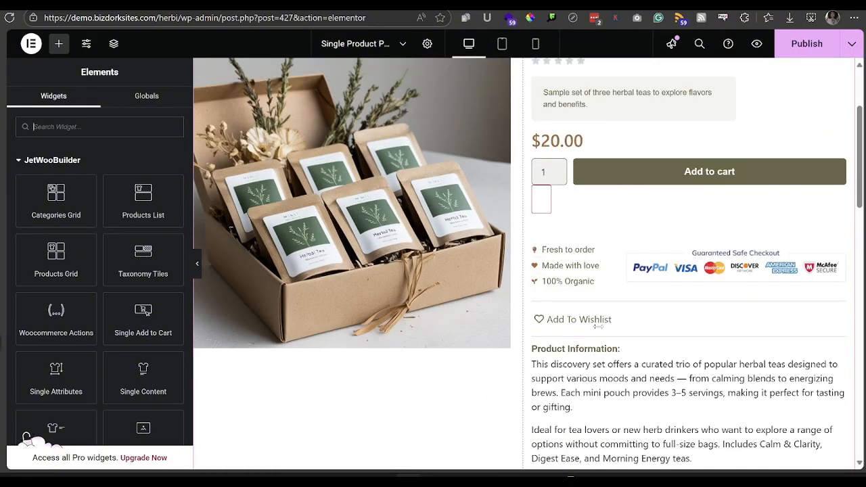
click(578, 322)
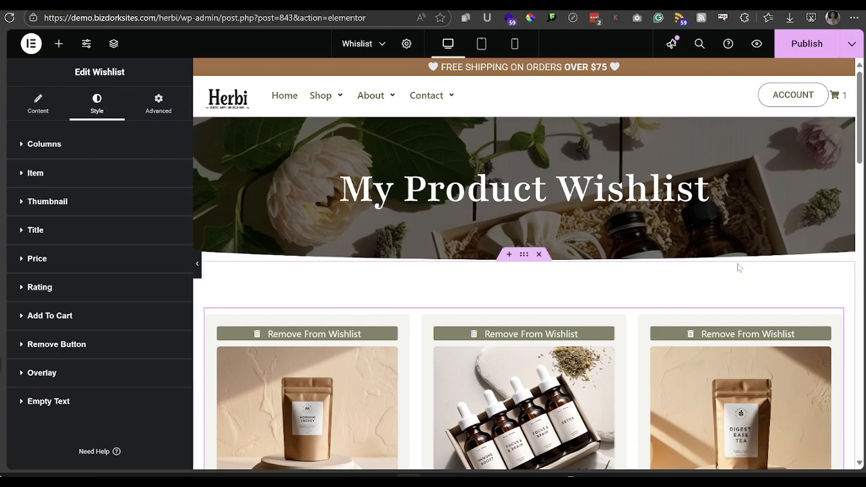
- Review the My Product Wishlist page's header and product grid in the editor and on the live site
scroll(744, 263, down, 3)
scroll(758, 251, up, 2)
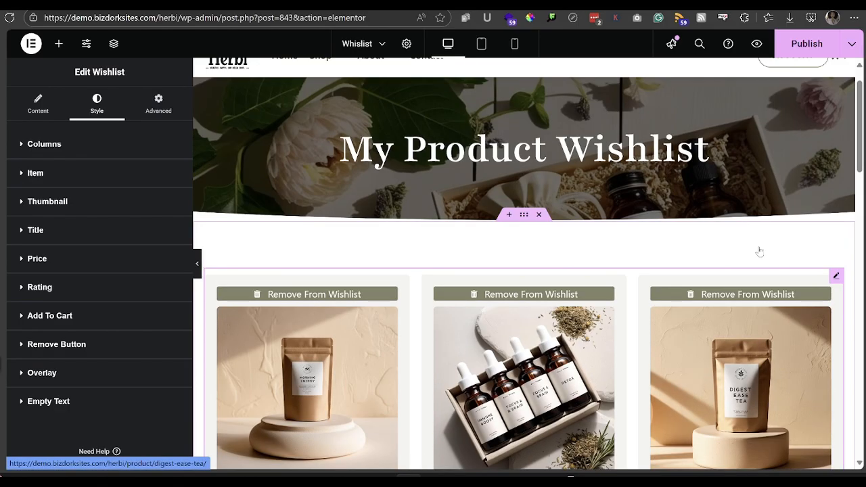
scroll(759, 251, up, 2)
scroll(759, 251, down, 3)
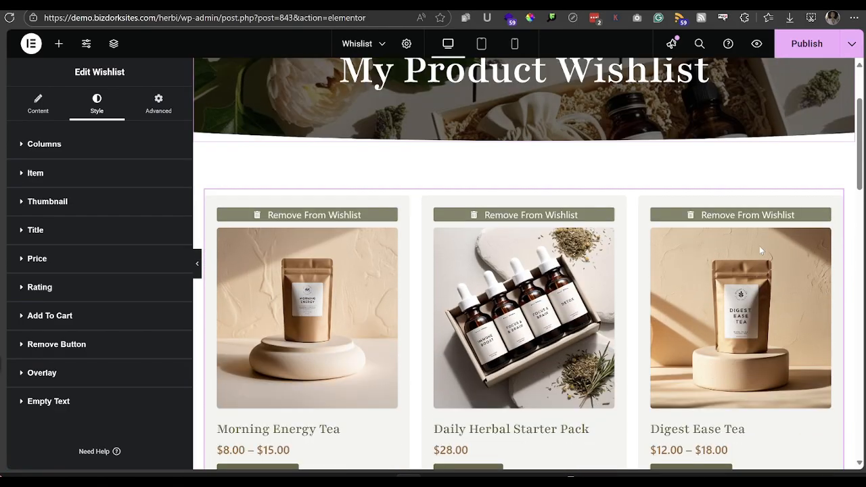
scroll(290, 203, down, 1)
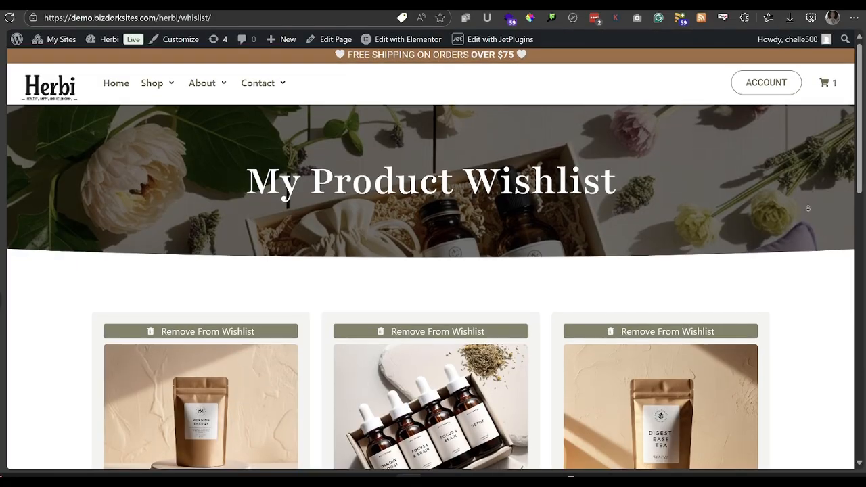
scroll(807, 210, down, 2)
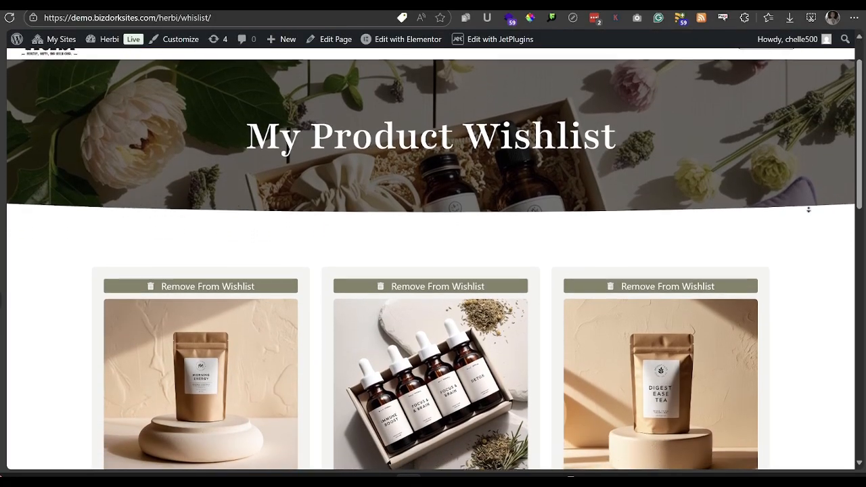